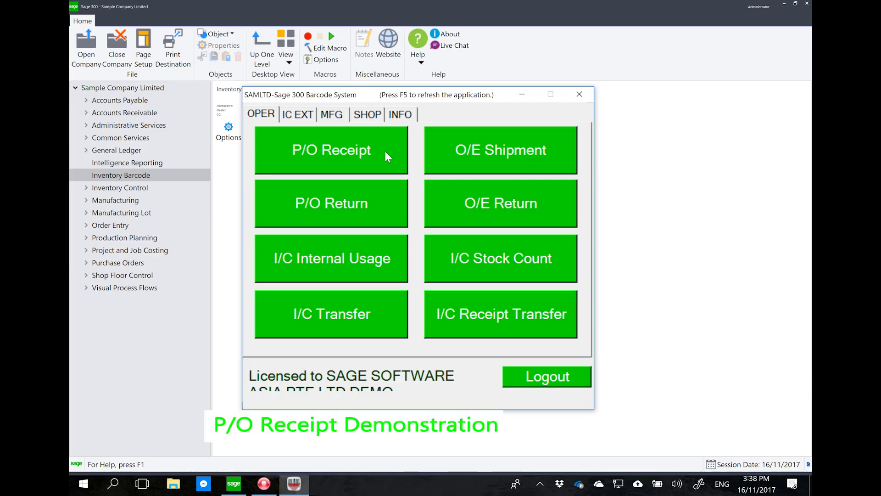
- Start a single PO receipt for the newest Coastal Heating of Ottawa purchase order with reference "testing" and open its item list
left_click(377, 151)
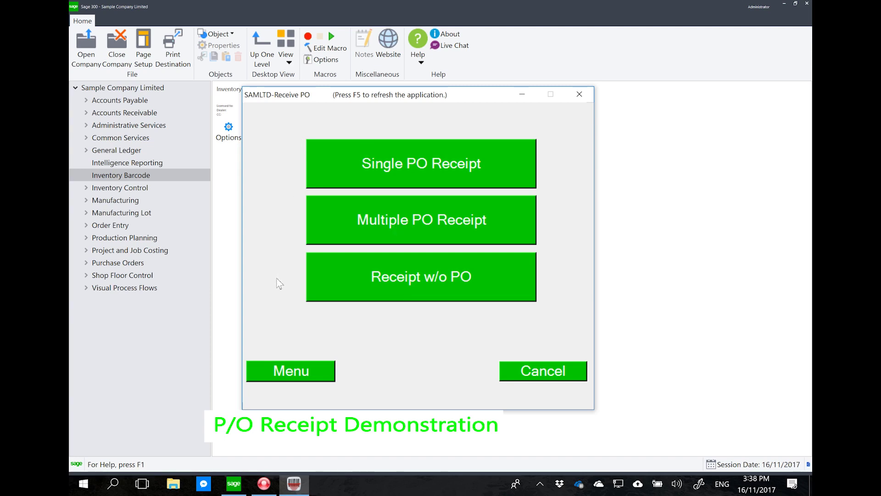
left_click(390, 173)
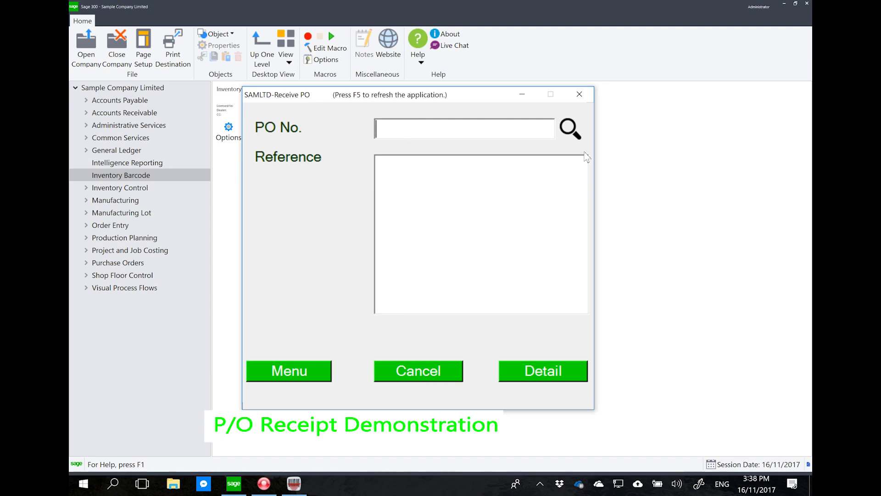
left_click(576, 136)
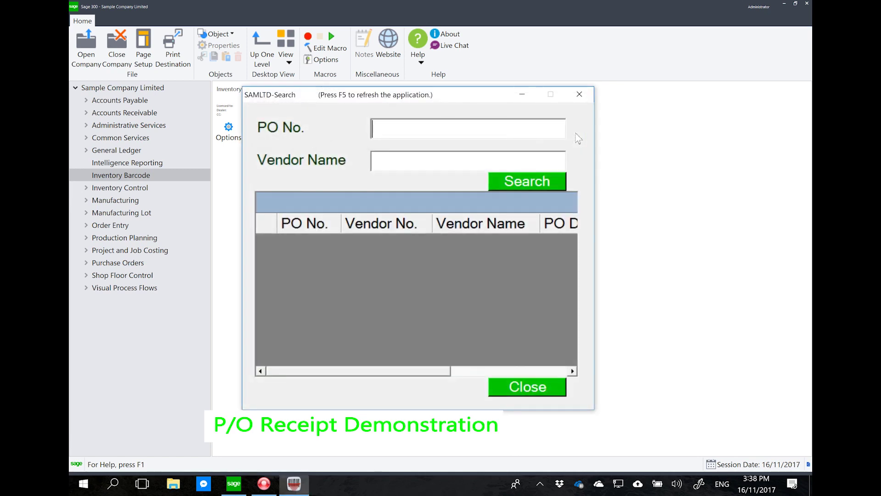
left_click(524, 188)
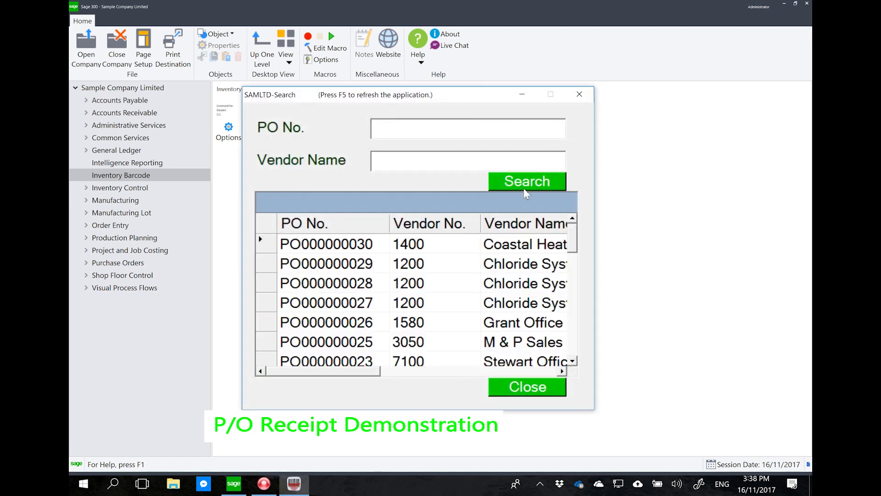
double_click(468, 245)
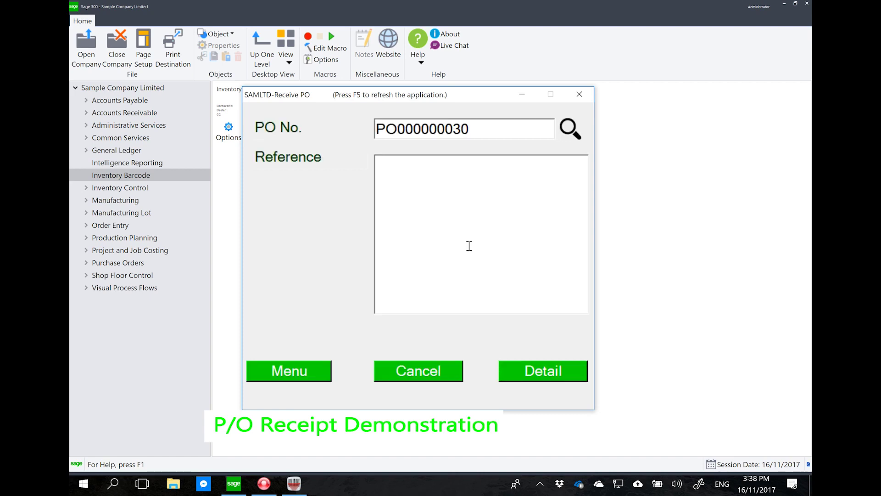
type("testing")
left_click(527, 369)
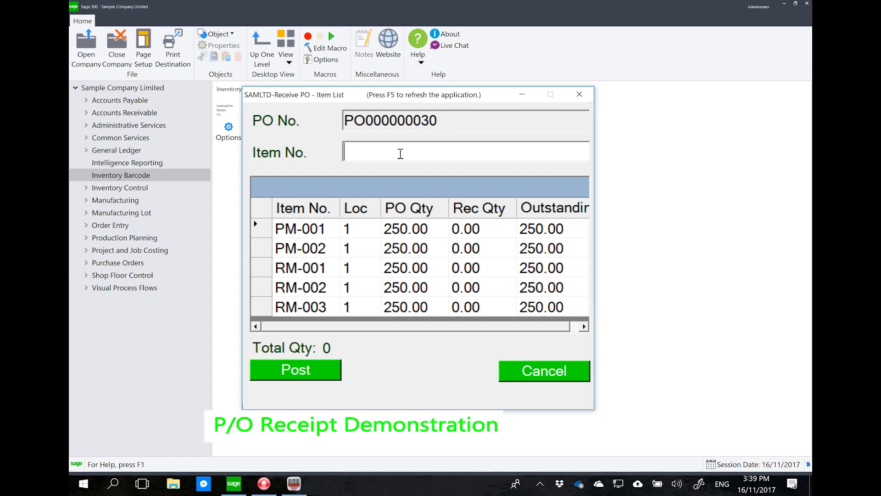
- Receive a quantity of 25 for item PM-001 on the purchase order
double_click(255, 228)
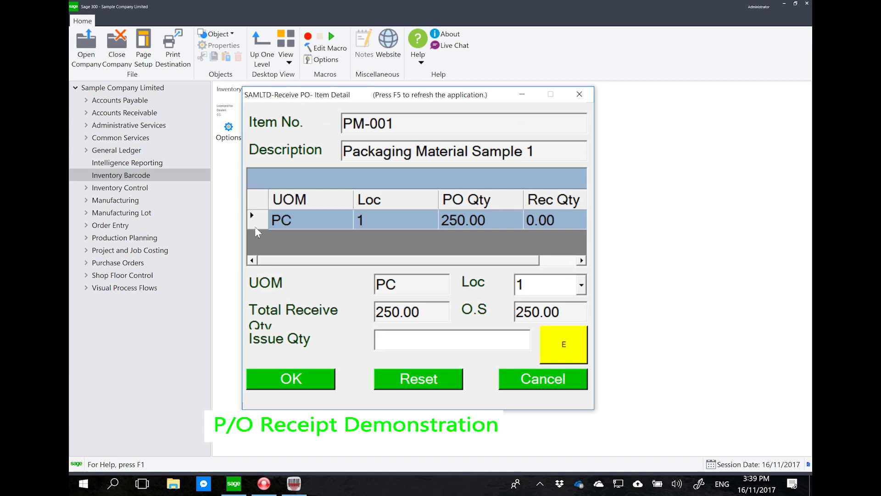
type("25")
key("Return")
- Receive a quantity of 25 for item RM-001 and post the purchase order receipt
type("rm001")
key("Return")
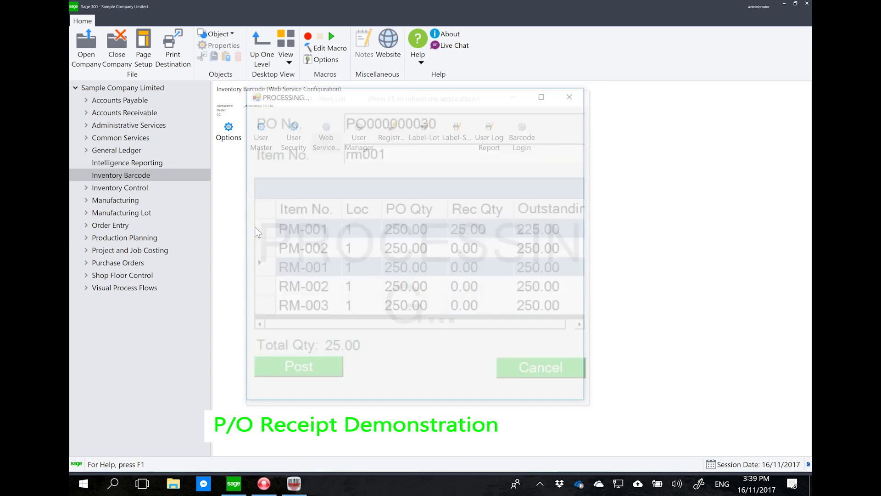
type("25")
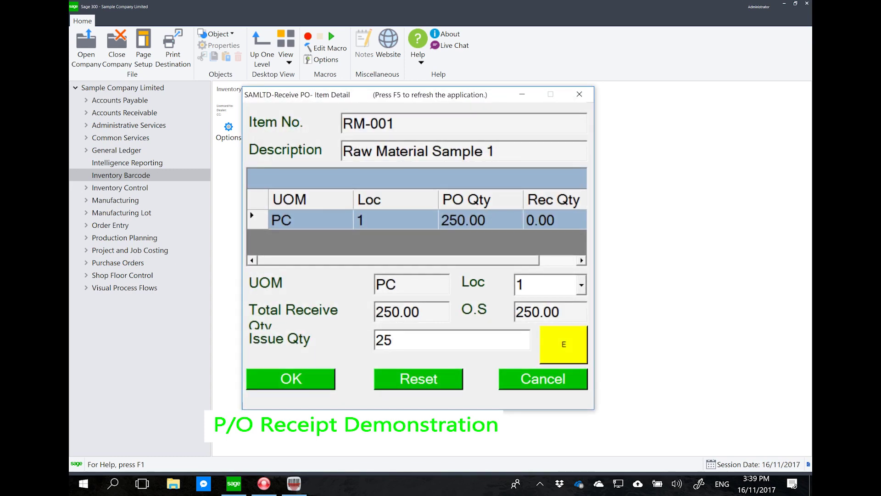
key("Return")
left_click(300, 370)
left_click(447, 283)
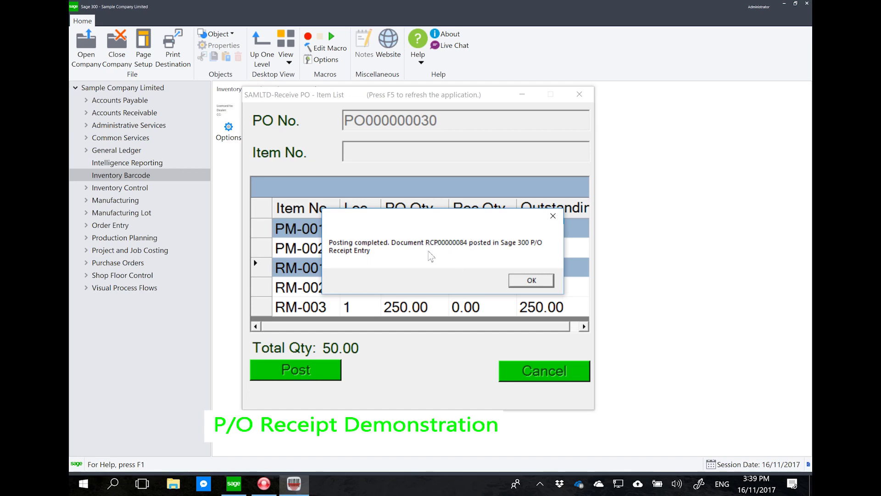
- Display the last receipt in P/O Receipt Entry of the Purchase Orders module and check its two item lines
left_click(116, 266)
double_click(228, 140)
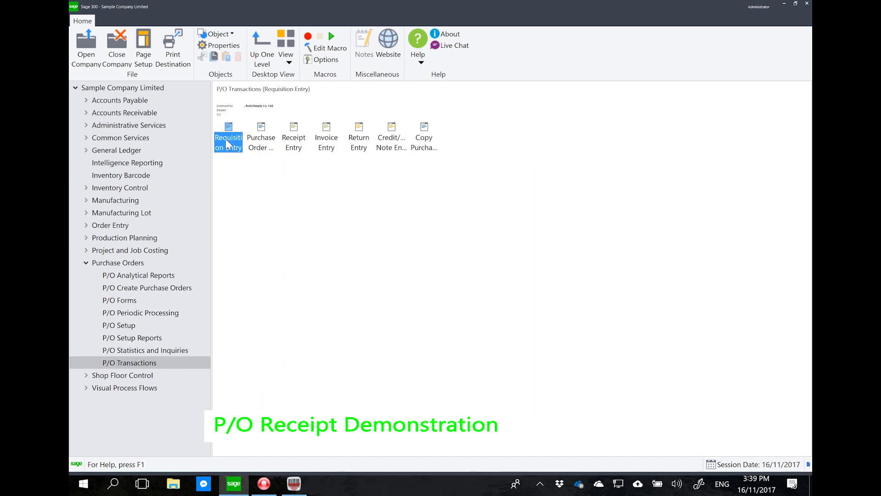
left_click(288, 144)
double_click(288, 145)
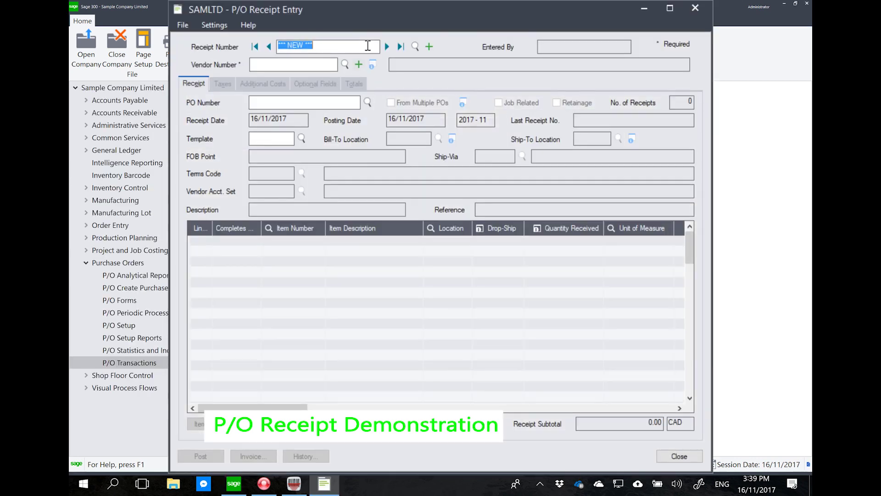
left_click(401, 46)
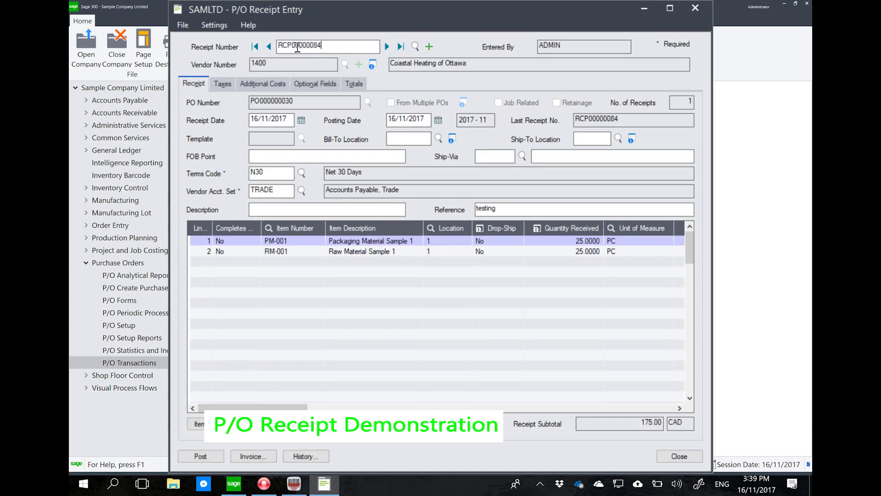
left_click(513, 242)
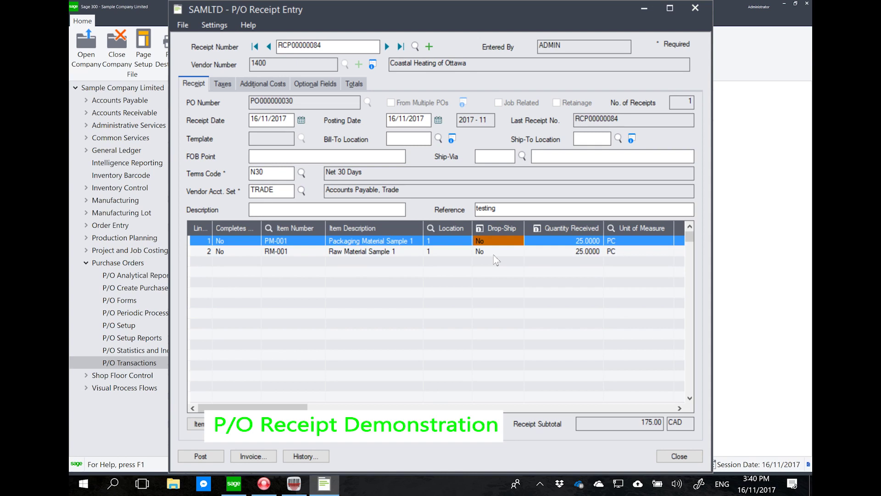
left_click(505, 251)
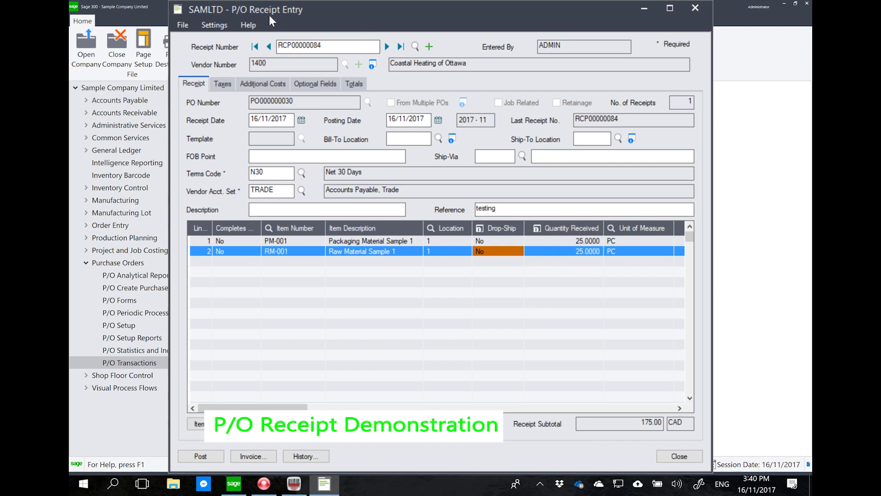
- Switch back to the Sage 300 Barcode System and start a receipt without PO for vendor Coastal Heating of Ottawa
left_click(294, 483)
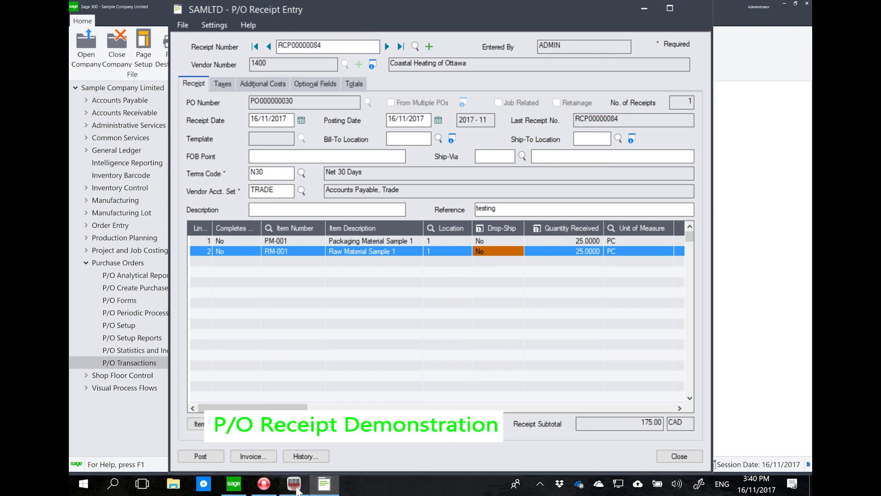
key("Return")
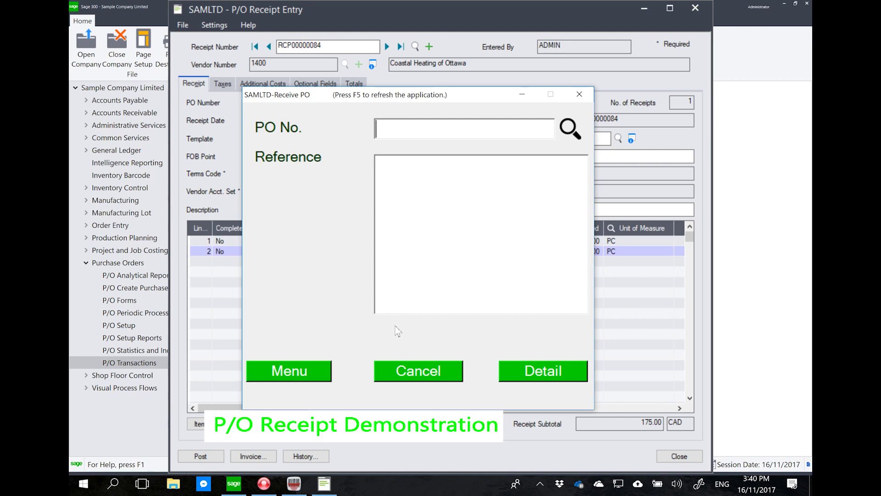
left_click(290, 376)
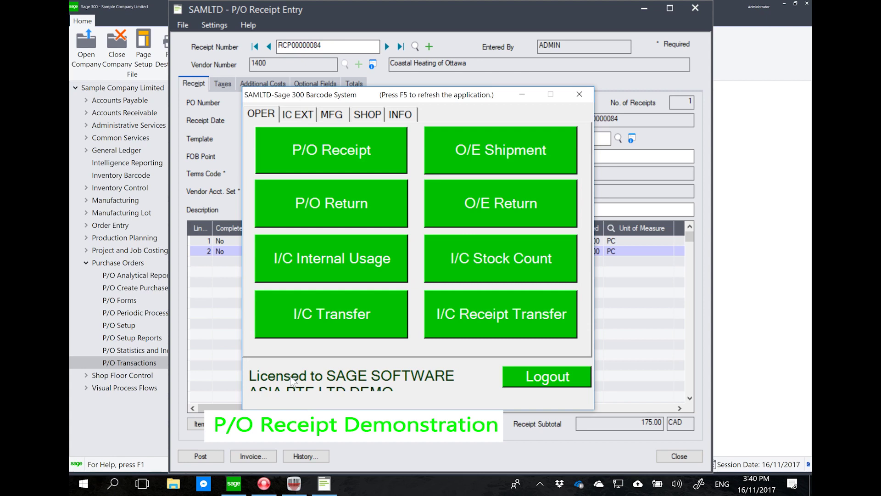
left_click(351, 159)
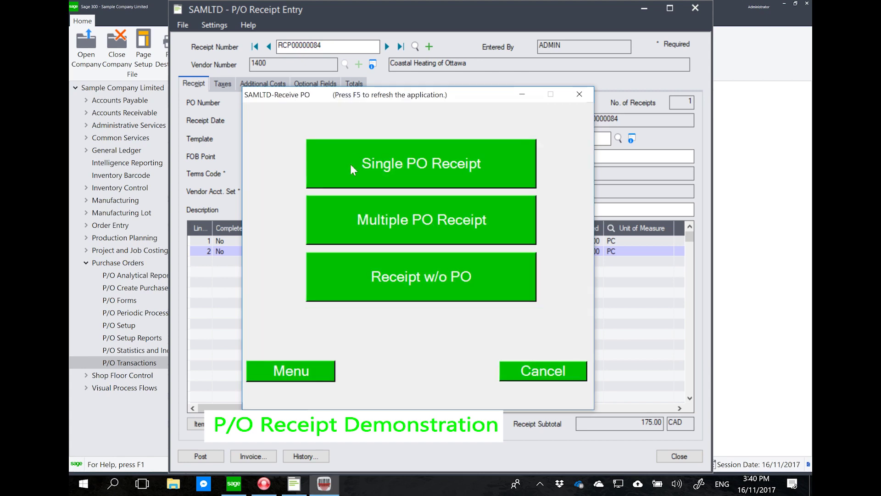
left_click(406, 280)
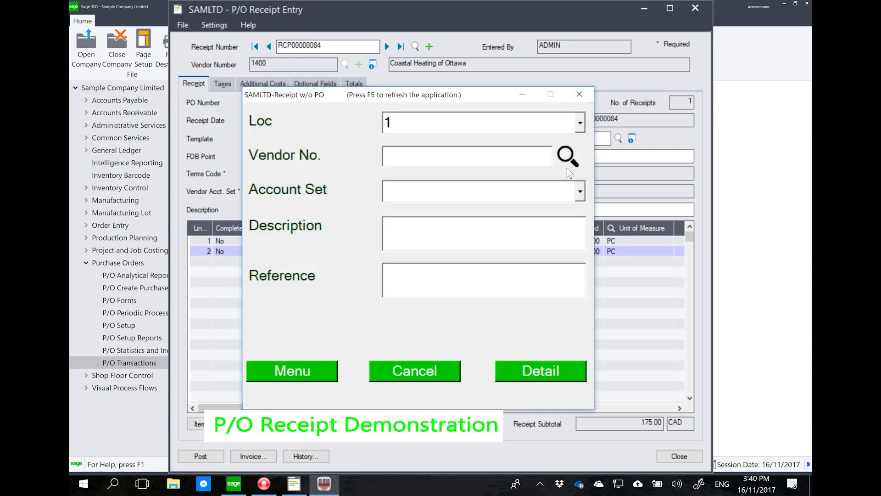
double_click(360, 264)
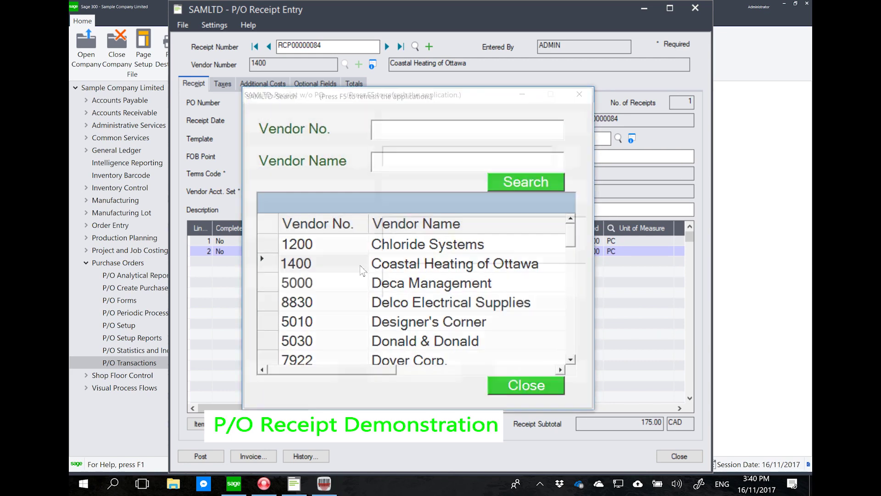
left_click(520, 379)
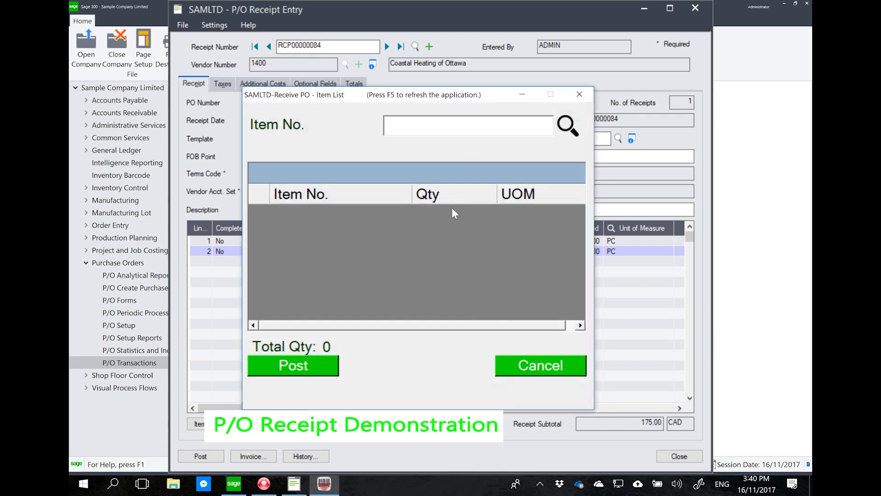
- Add item RM-101 with a quantity of 10 to the receipt without PO
type("rm101")
key("Return")
type("10")
left_click(287, 371)
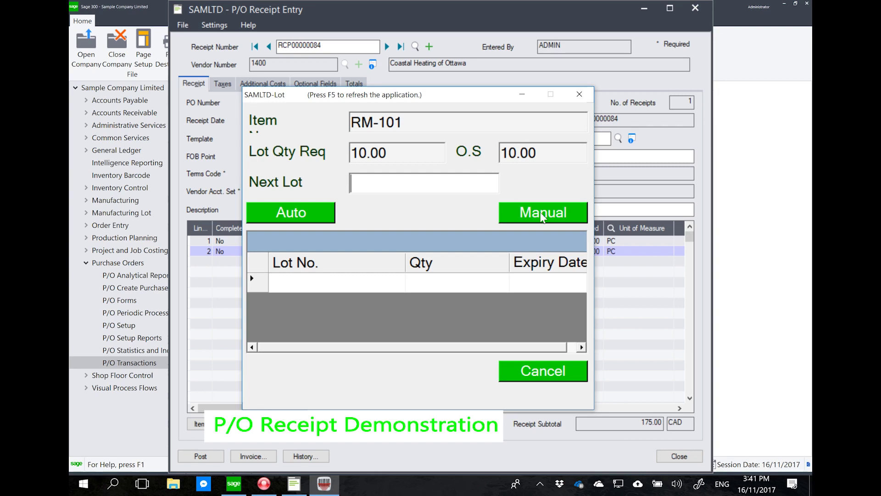
- Auto-generate 1 lot for item RM-101 and post the receipt without PO
left_click(315, 221)
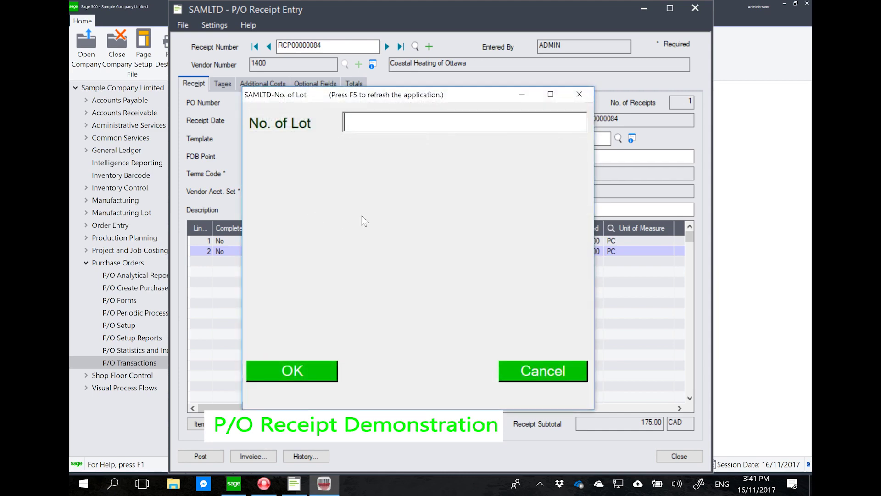
type("1")
key("Return")
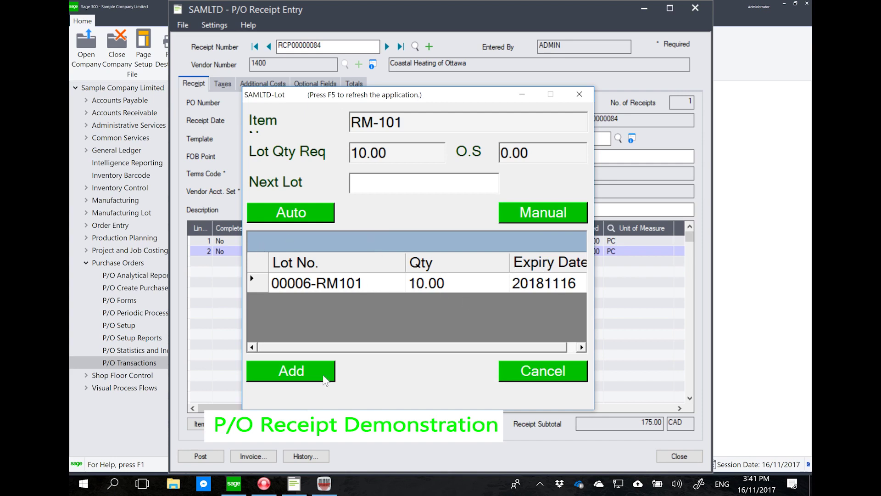
left_click(290, 371)
left_click(417, 283)
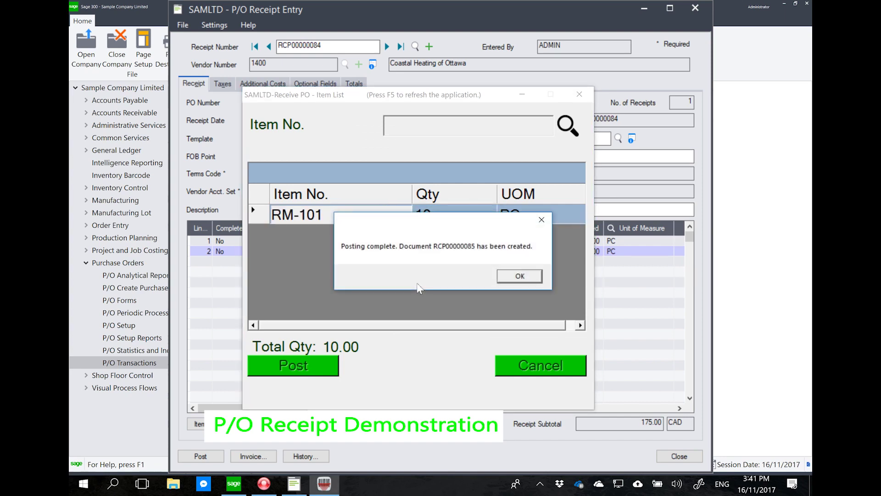
left_click(512, 277)
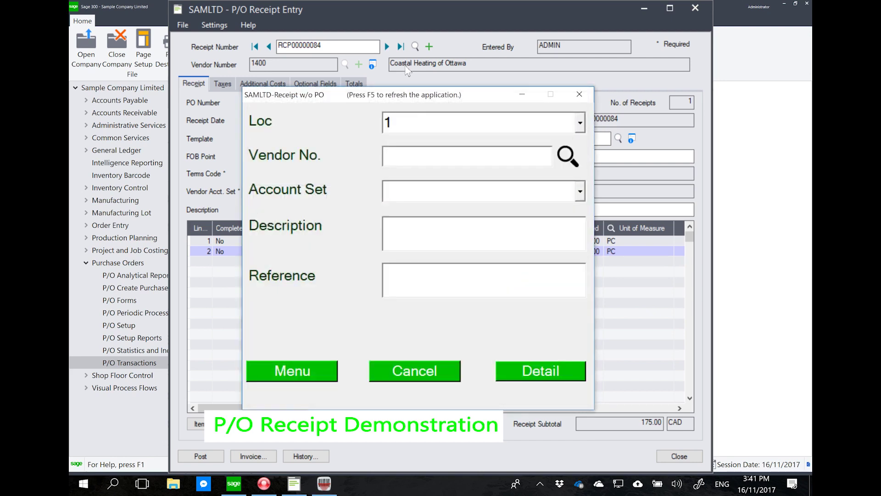
- Check the next receipt's RM-101 line and lot allocation in P/O Receipt Entry, then close the entry without posting
left_click(387, 47)
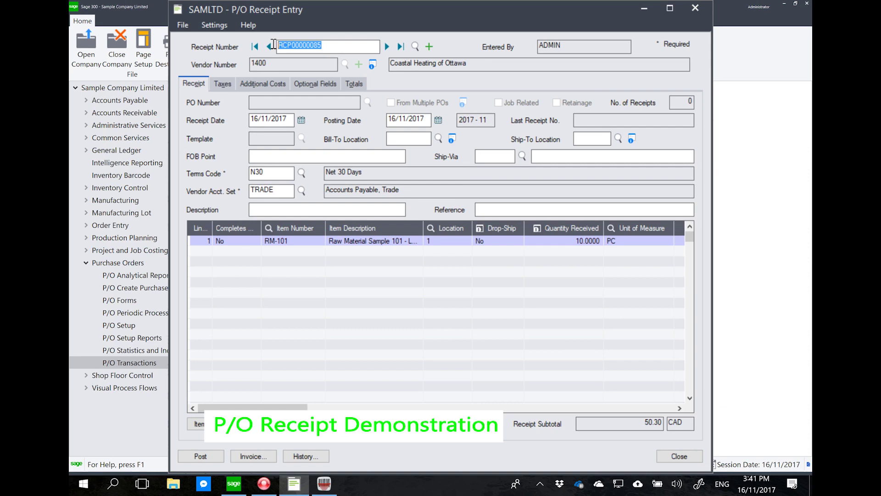
left_click(581, 240)
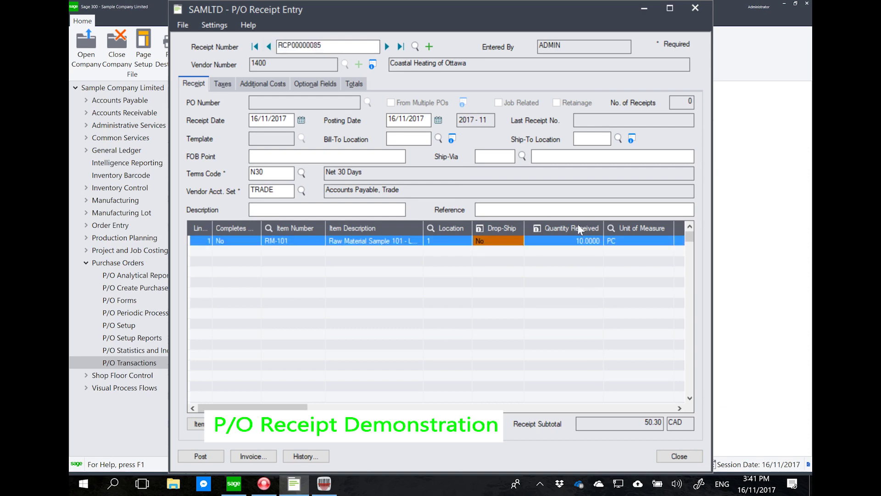
left_click(577, 224)
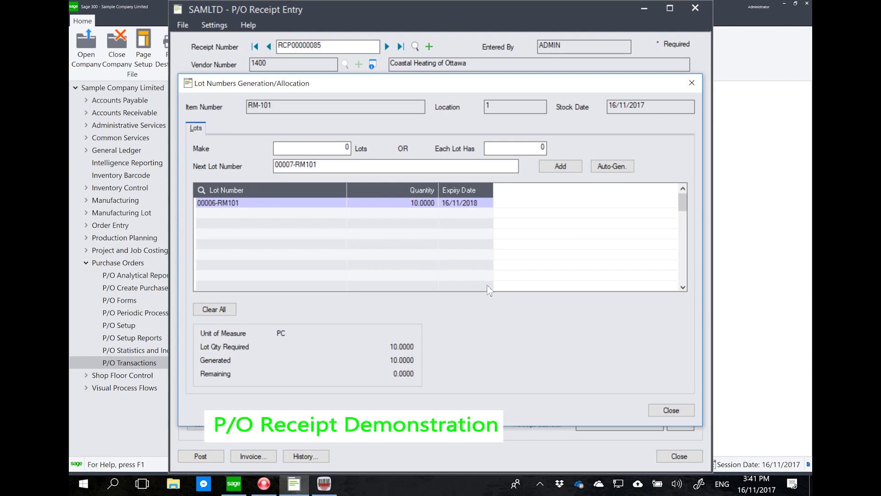
left_click(672, 409)
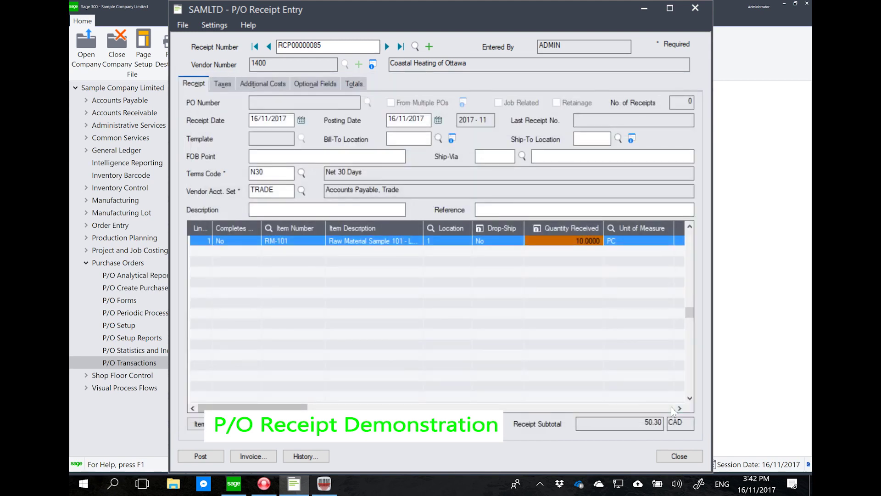
left_click(678, 456)
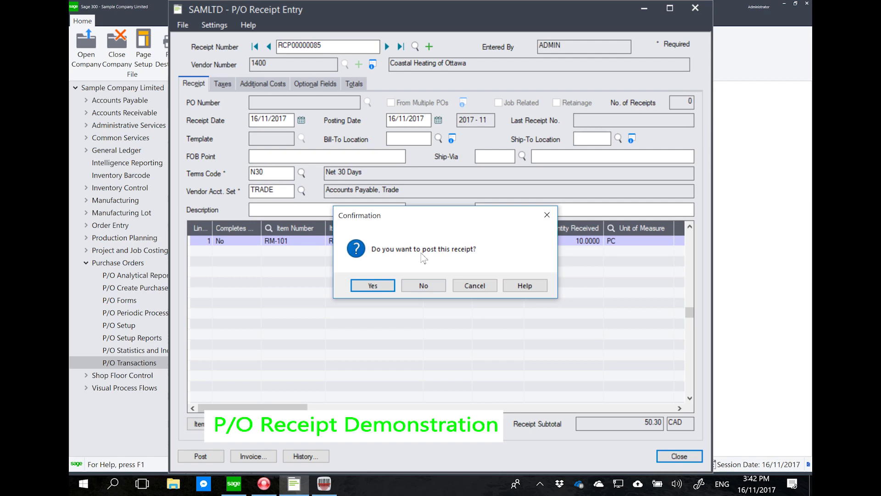
left_click(423, 286)
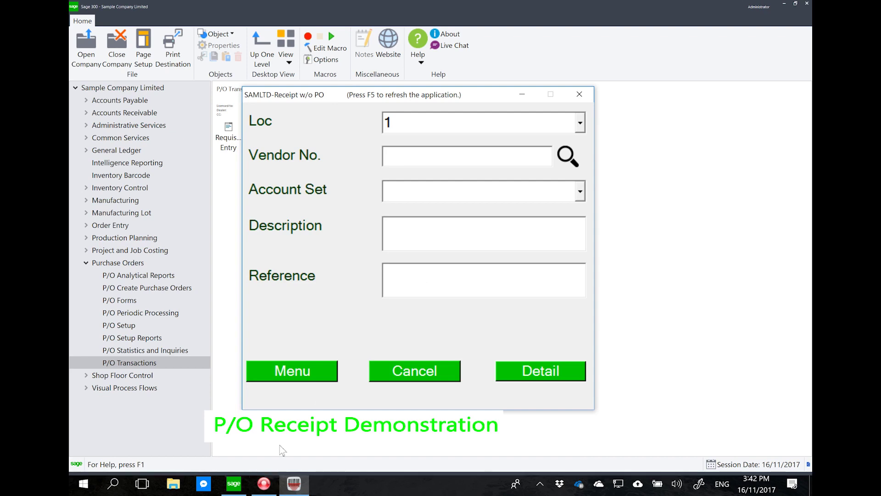
- Return to the barcode menu and start a single PO return against receipt RCP00000084
left_click(311, 369)
left_click(311, 367)
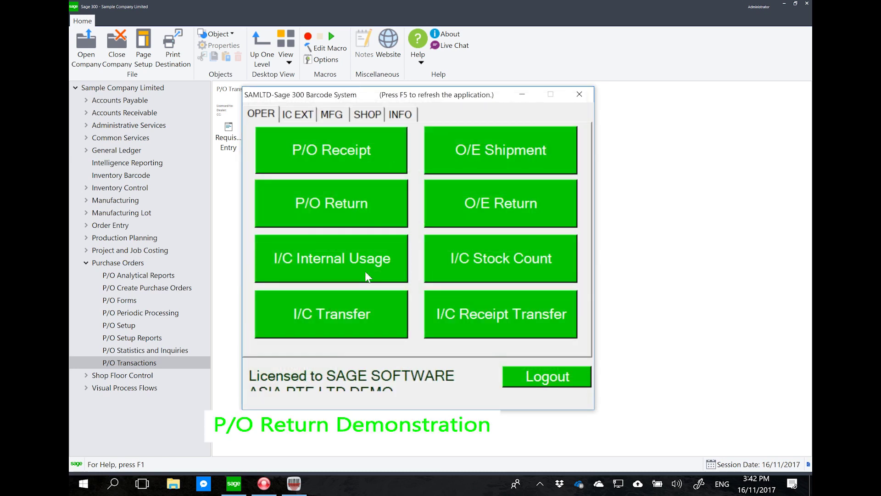
left_click(382, 220)
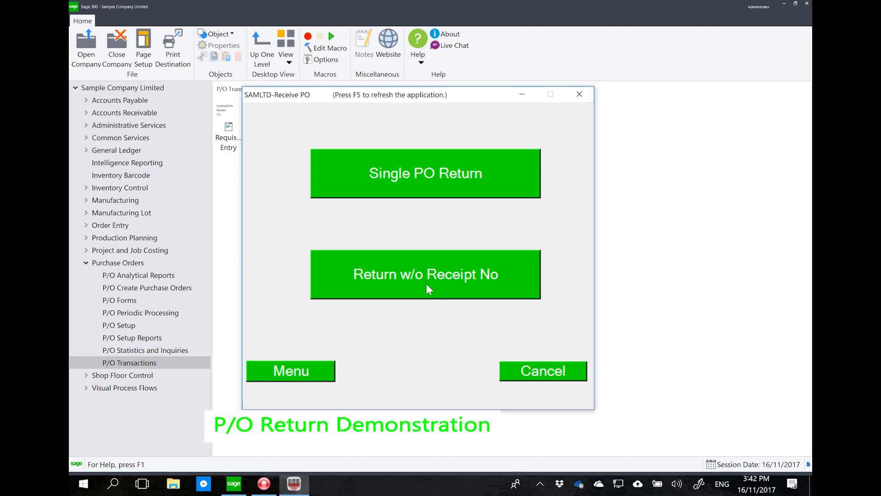
left_click(442, 187)
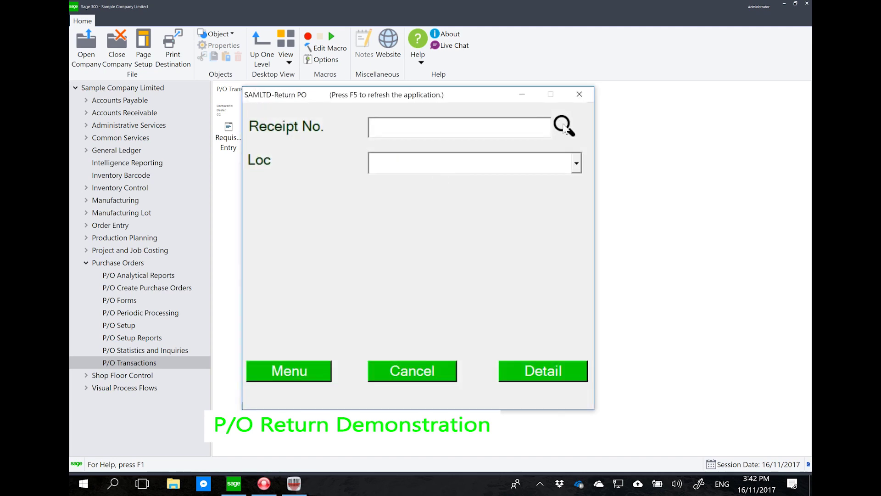
left_click(565, 127)
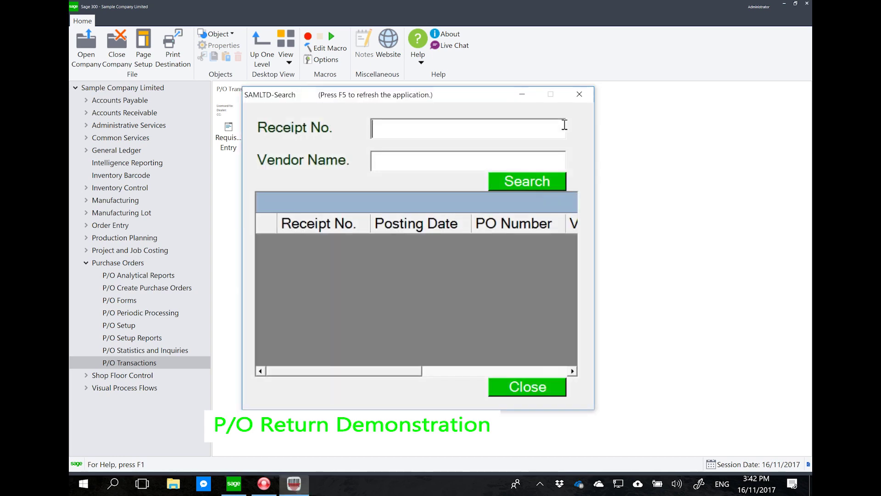
left_click(528, 183)
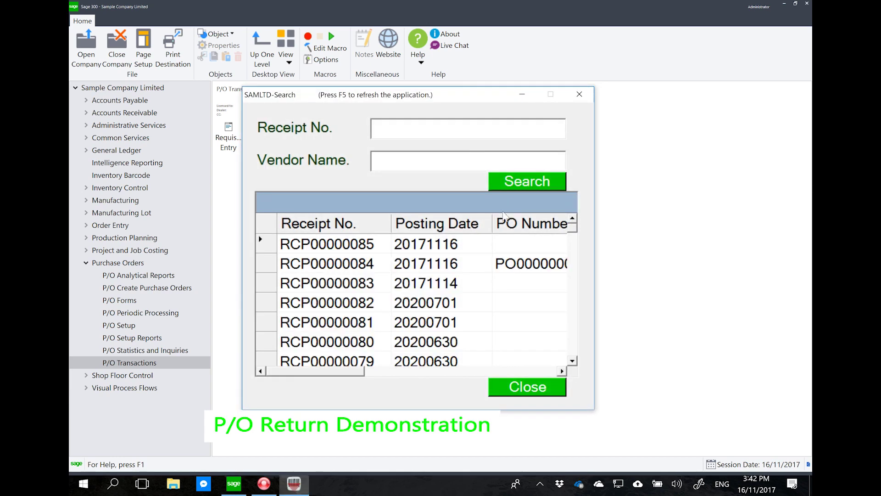
double_click(268, 258)
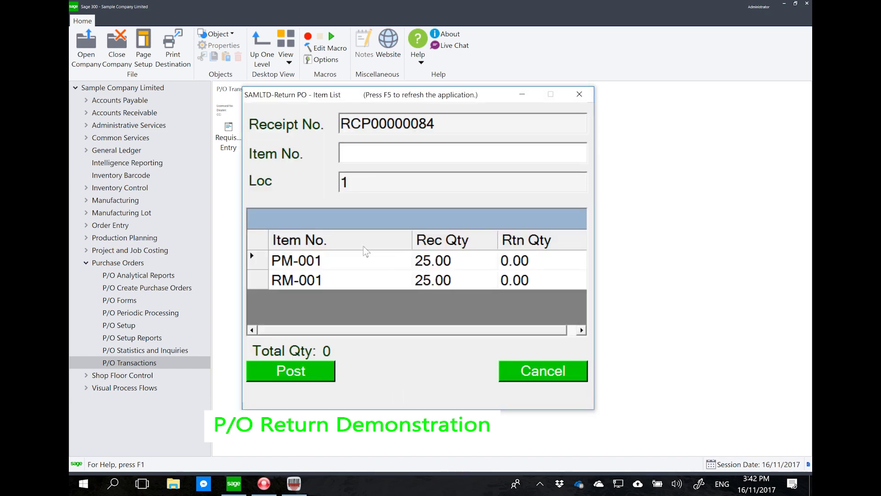
- Set the return quantities to 7 for PM-001 and 8 for RM-001, and post the return
double_click(270, 262)
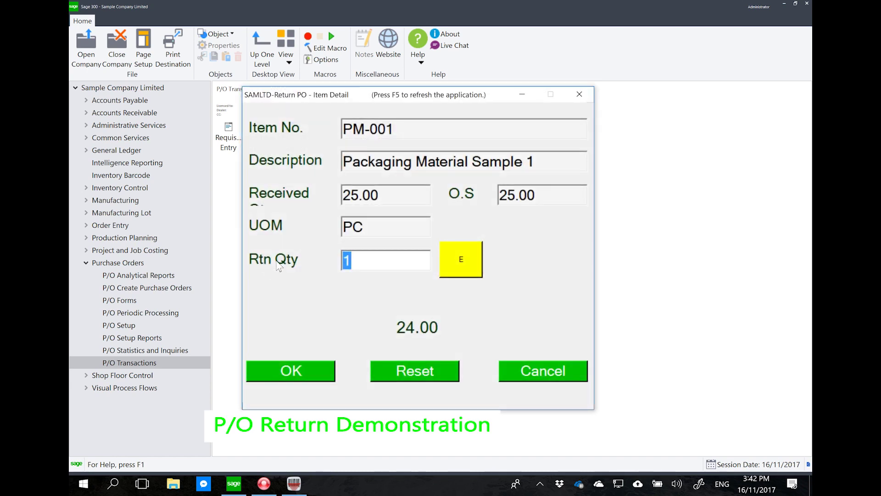
type("7")
left_click(302, 375)
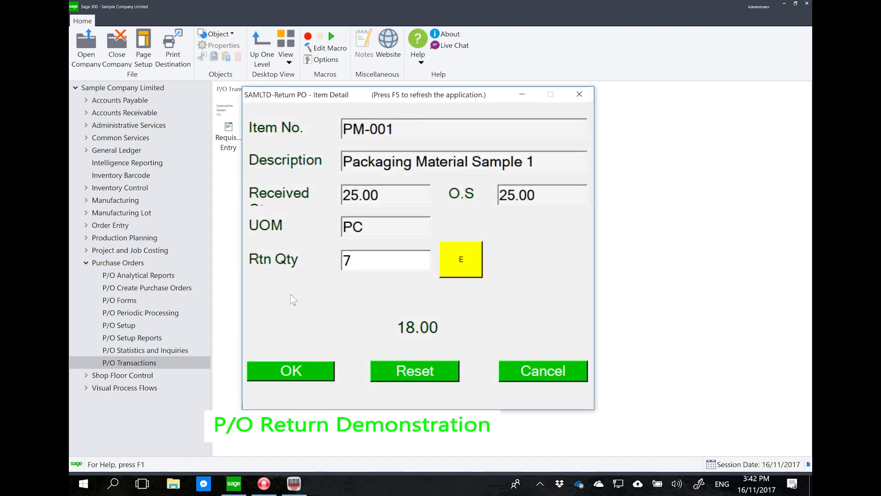
left_click(258, 286)
double_click(258, 287)
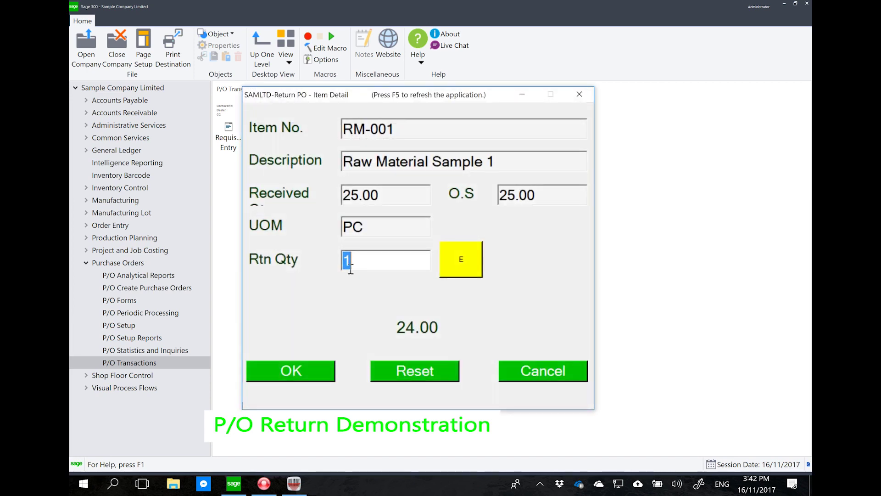
type("8")
left_click(330, 370)
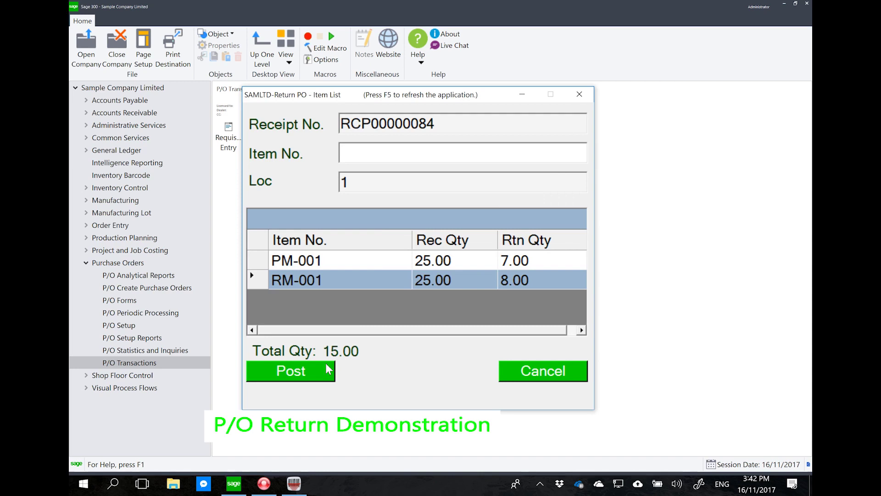
left_click(312, 370)
left_click(410, 281)
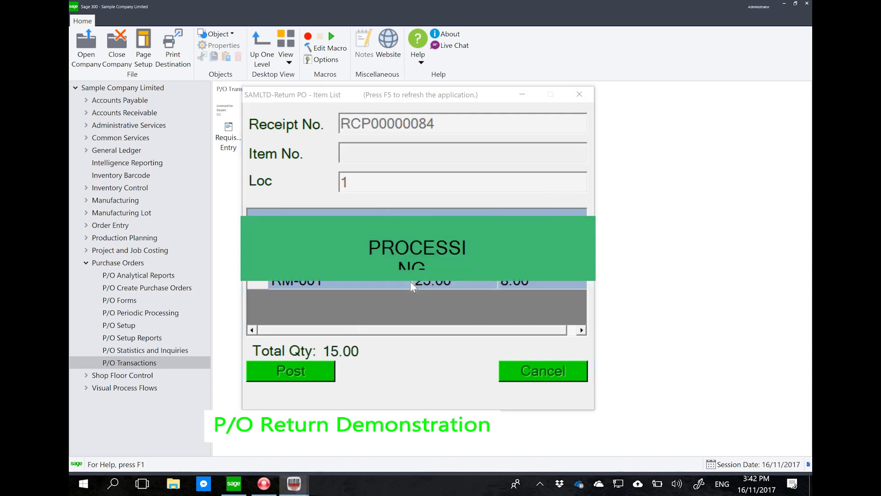
- Open the last return in Sage 300's P/O Return Entry and check the returned quantities of PM-001 and RM-001
left_click(116, 264)
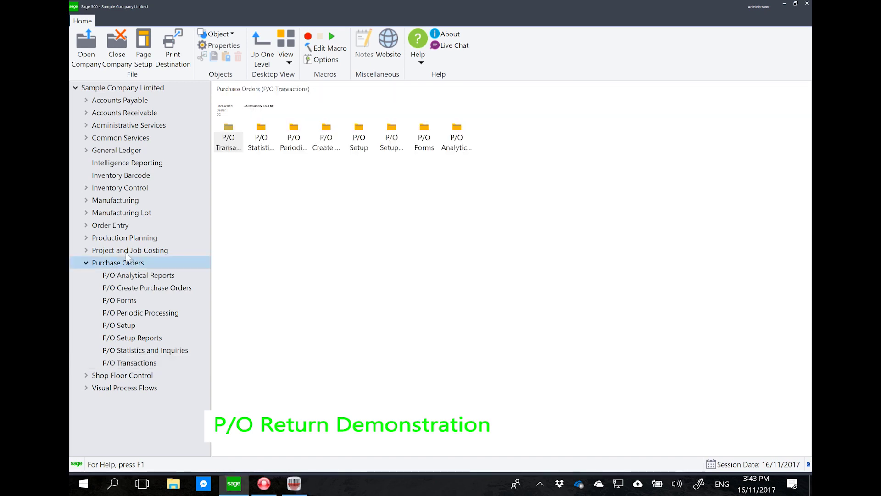
double_click(233, 134)
double_click(359, 136)
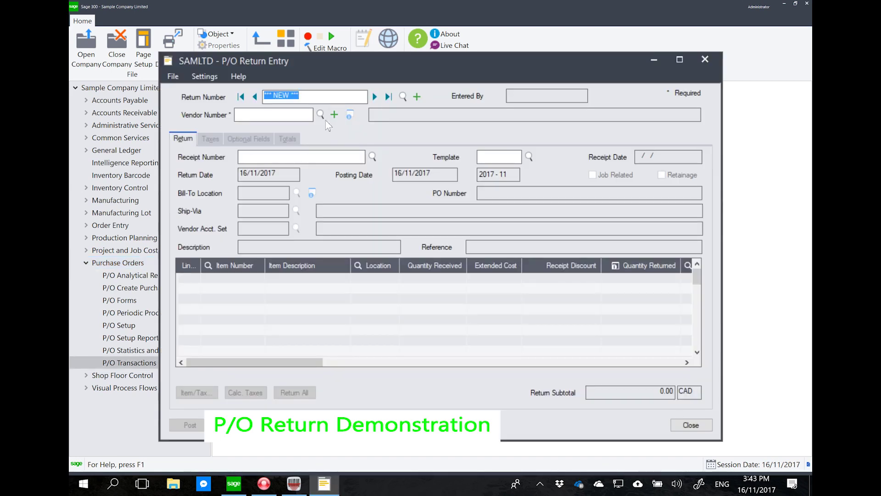
left_click(389, 96)
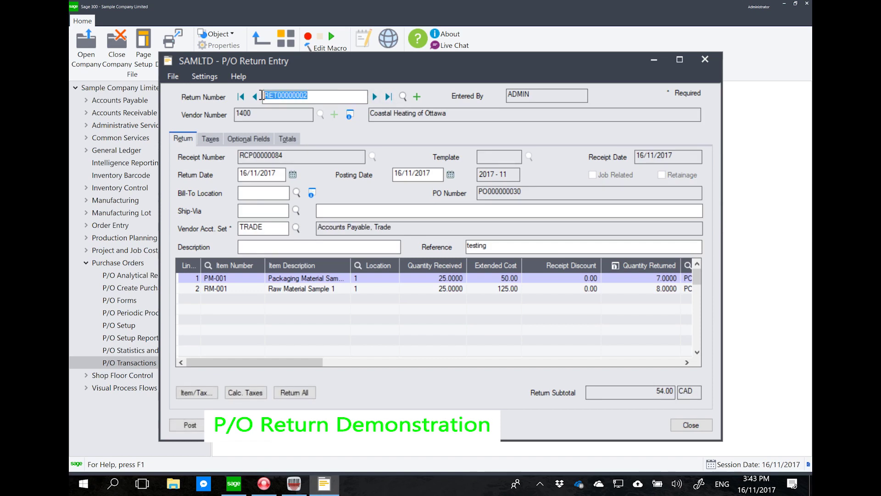
left_click(595, 278)
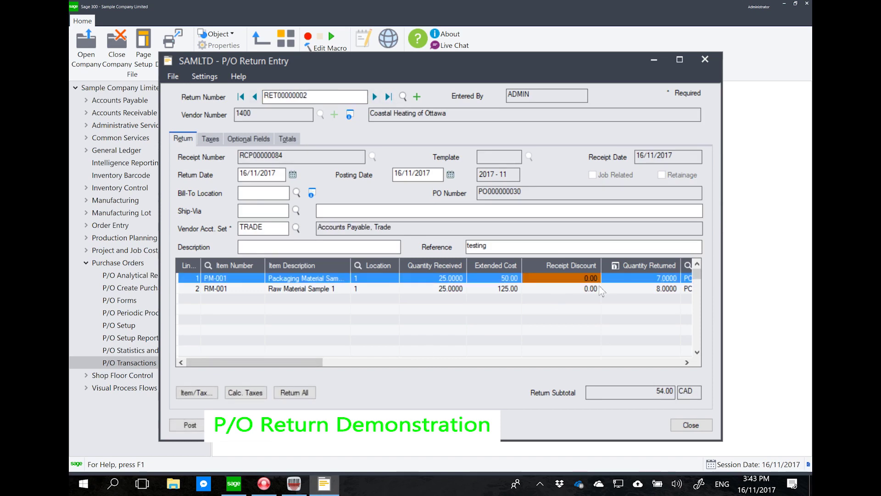
left_click(607, 287)
left_click(608, 281)
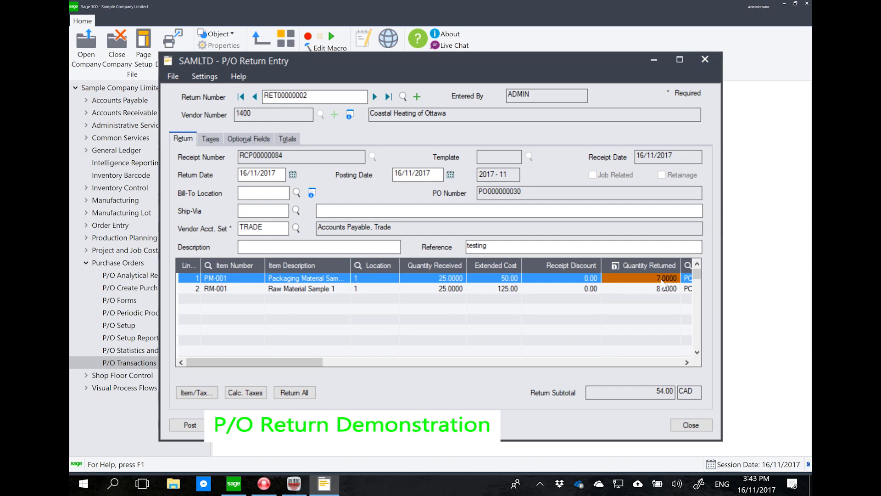
left_click(656, 291)
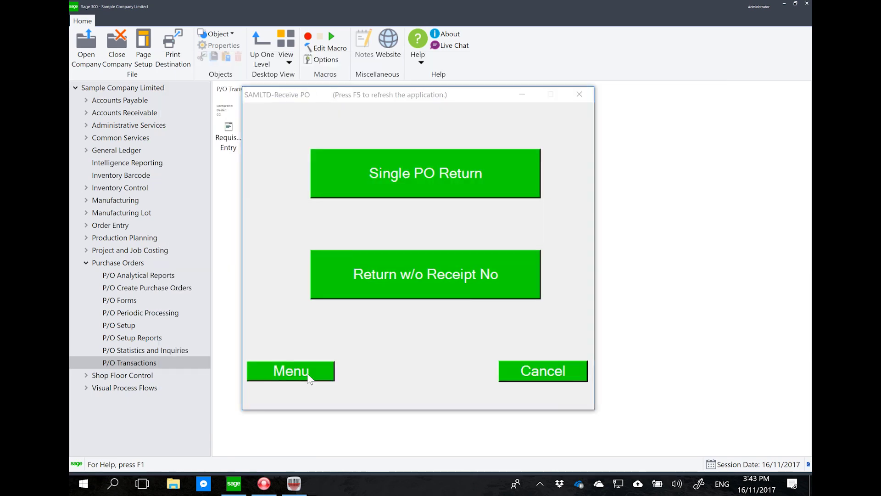
- Return to the barcode menu and start a single SO shipment for the second sales order in the search list
left_click(312, 373)
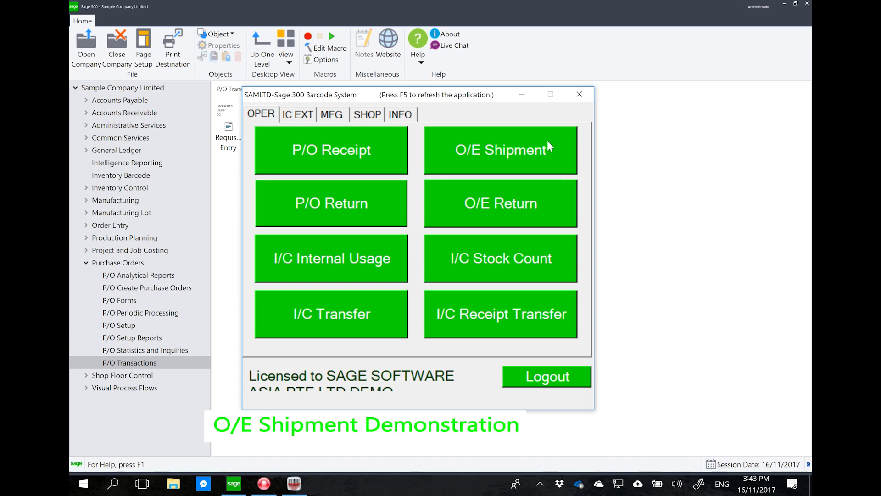
left_click(532, 155)
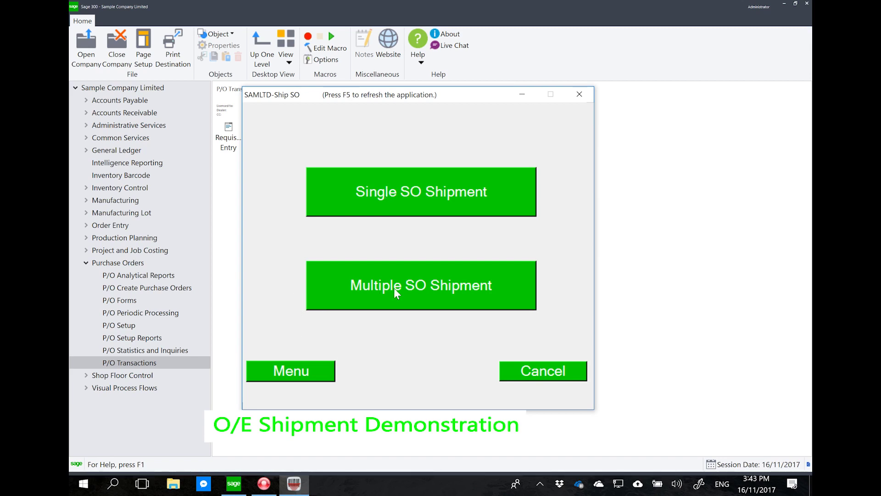
left_click(414, 190)
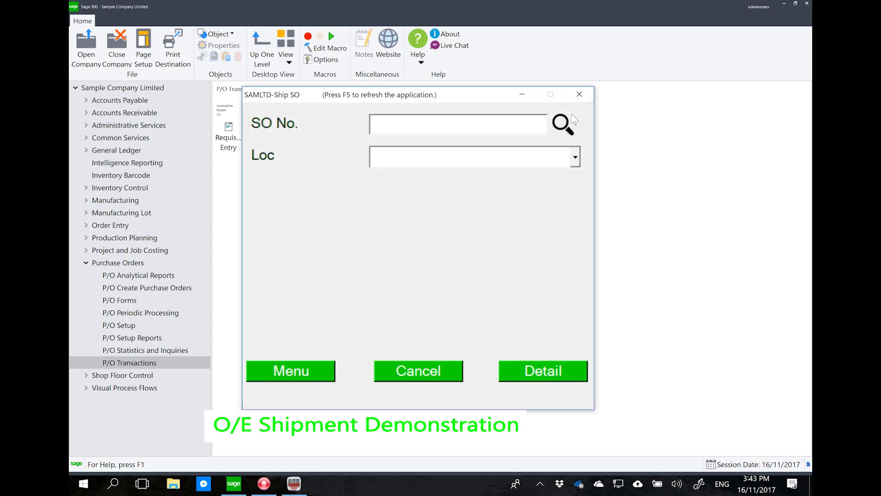
left_click(562, 124)
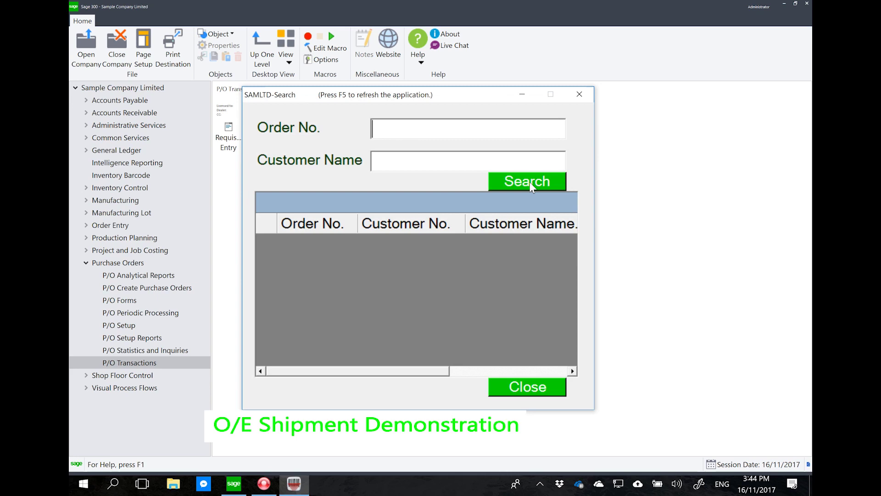
left_click(529, 182)
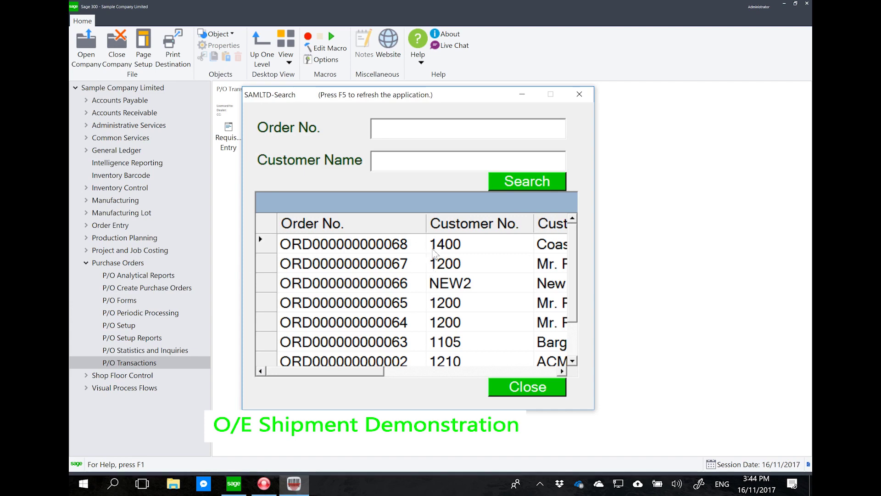
double_click(408, 266)
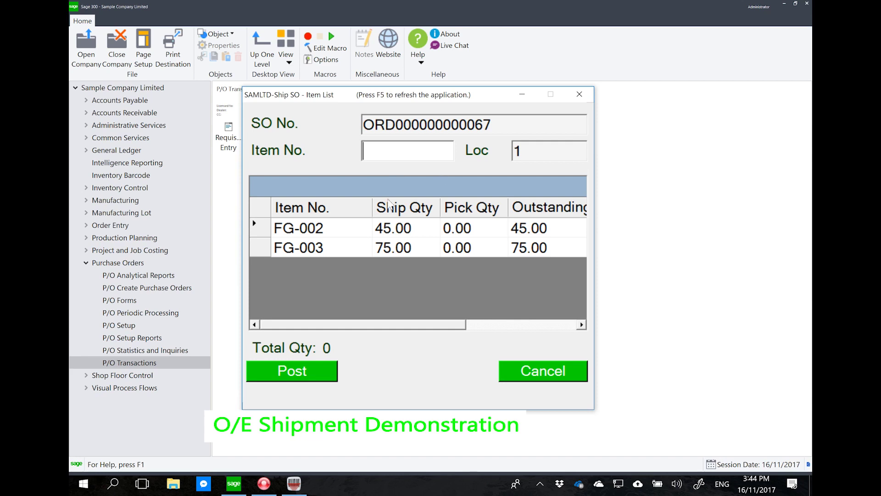
- Set the total ship quantity of item FG-003 to 8
double_click(259, 243)
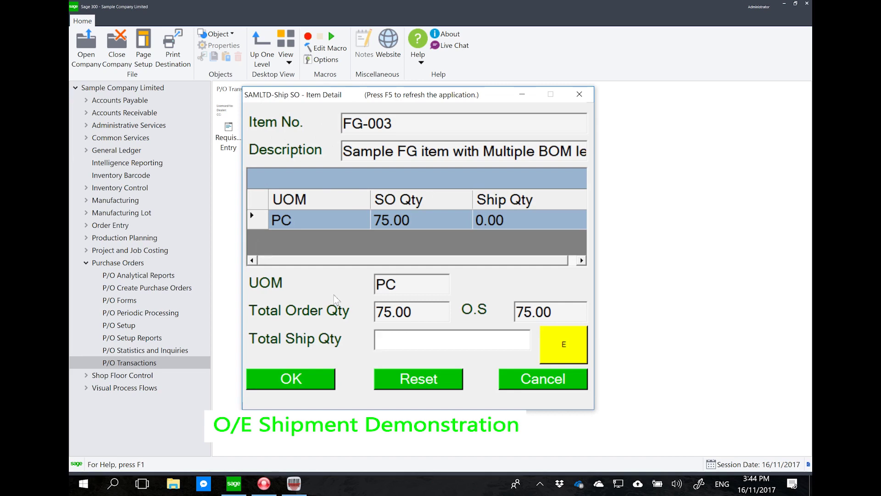
type("8")
left_click(301, 384)
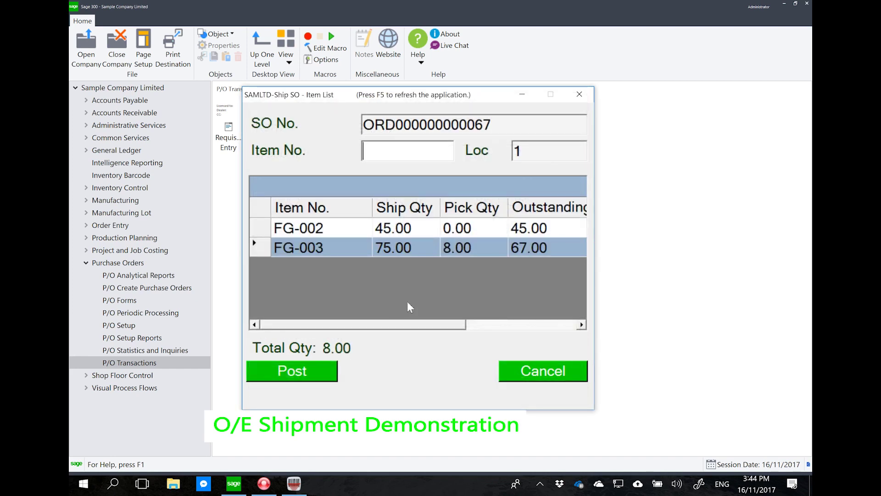
- Set the total ship quantity of item FG-002 to 9, allowing stock below zero, and post the shipment
type("fg002")
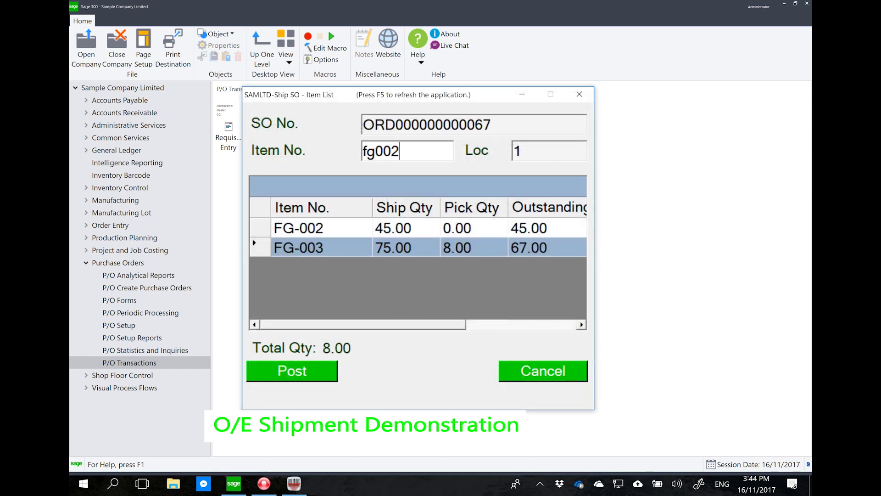
key("Return")
type("9")
left_click(304, 371)
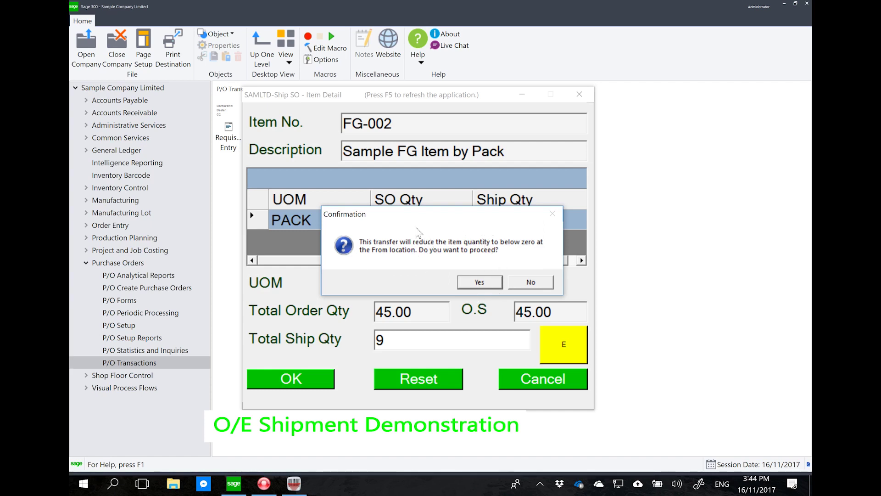
left_click(475, 283)
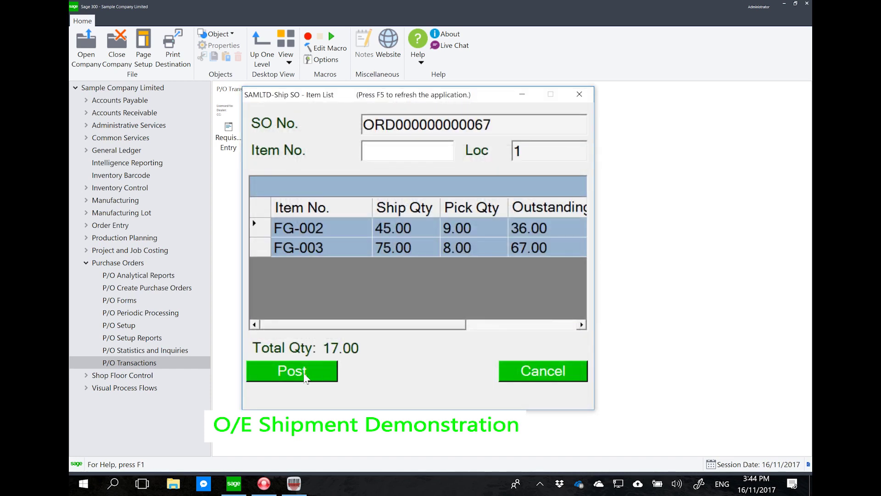
left_click(303, 374)
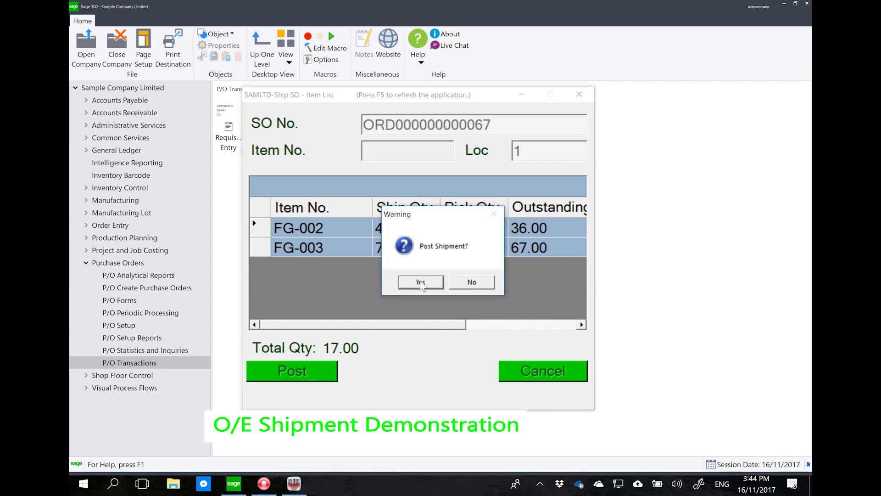
left_click(420, 281)
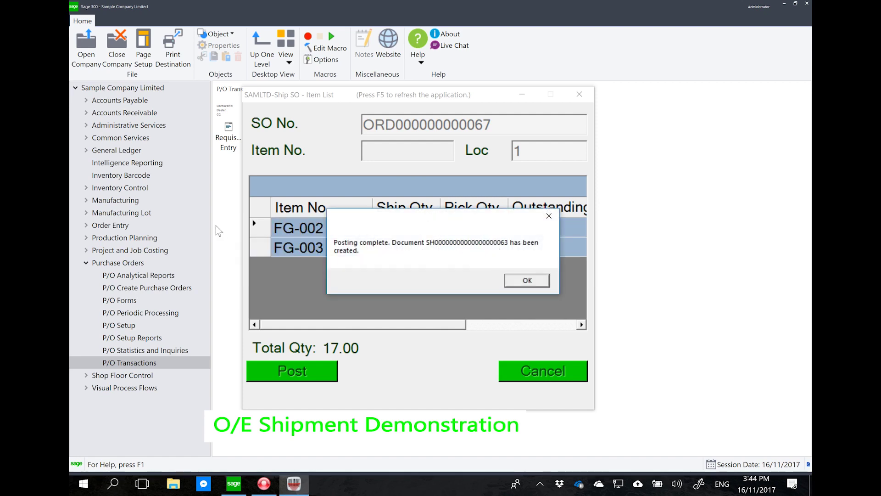
- Check the shipped quantities of FG-002 and FG-003 on the last shipment in O/E Shipment Entry, and switch back to the Barcode System
left_click(123, 228)
left_click(236, 136)
double_click(236, 136)
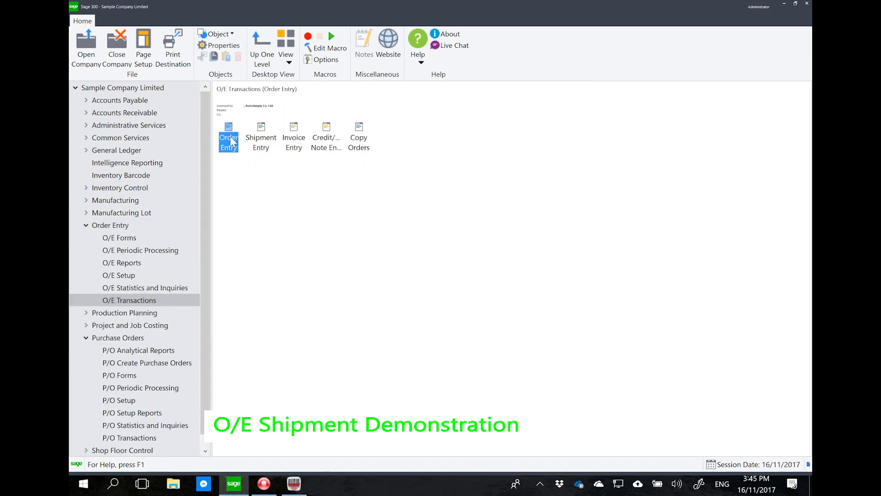
double_click(261, 141)
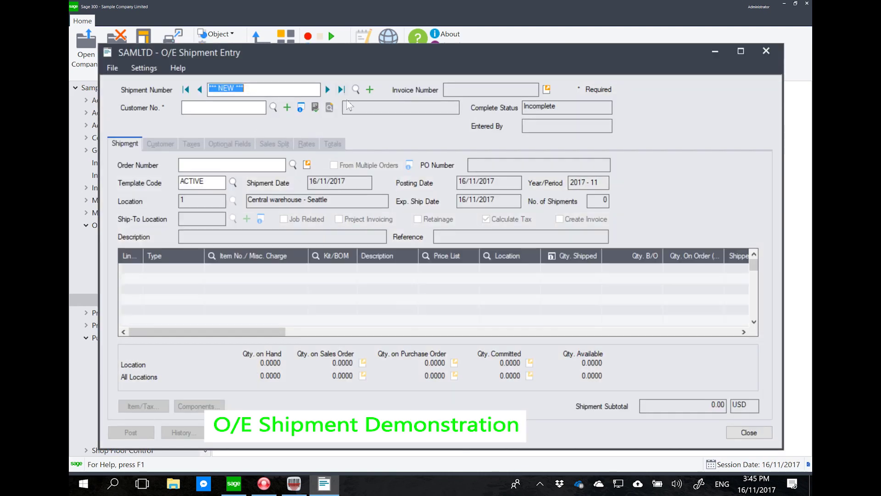
left_click(341, 90)
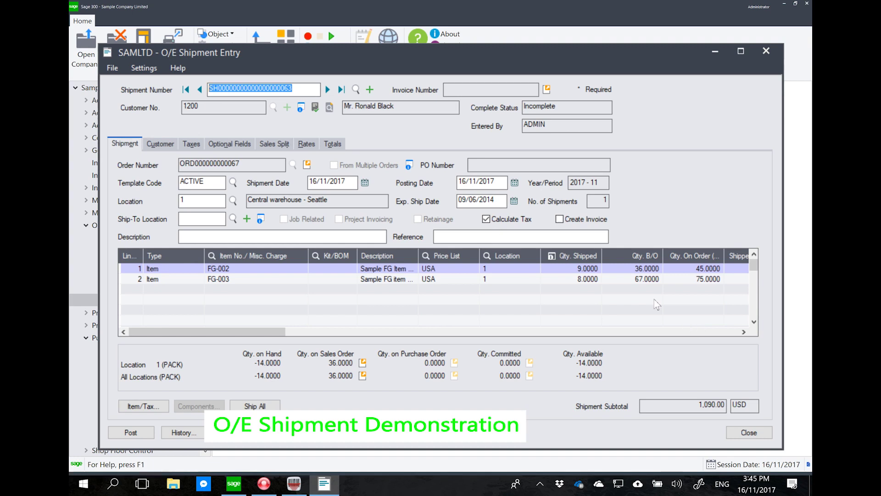
left_click(597, 269)
left_click(588, 279)
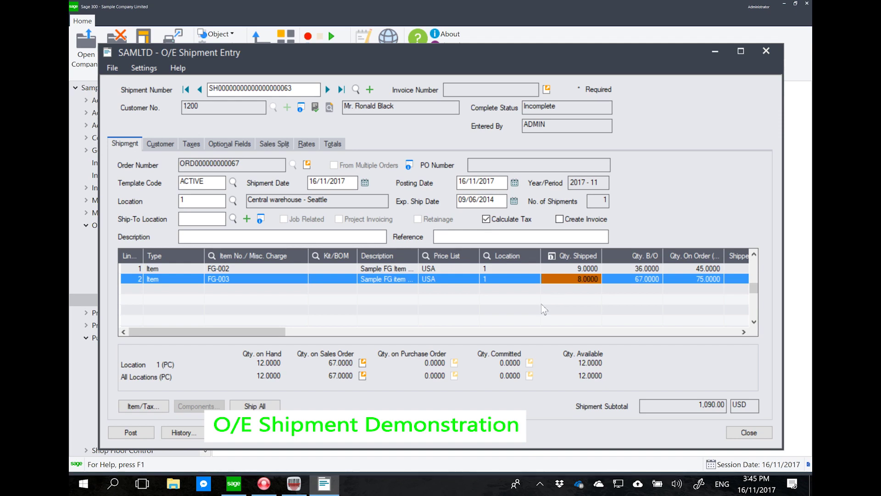
left_click(294, 483)
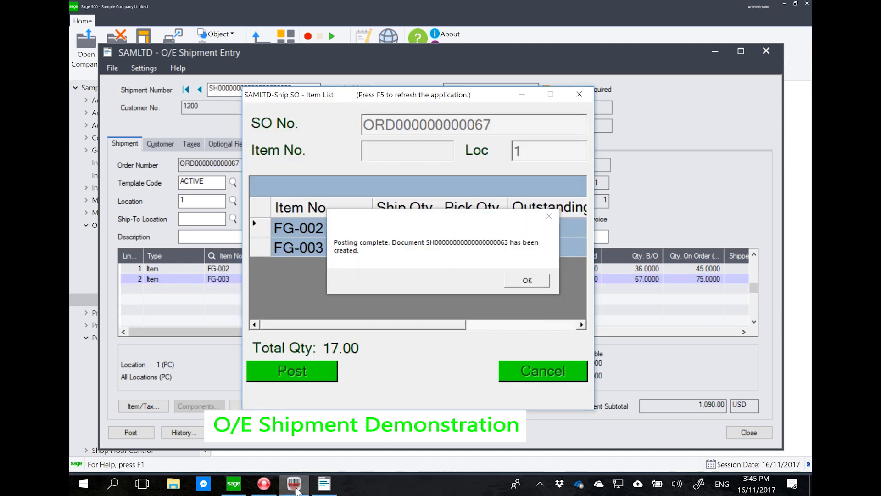
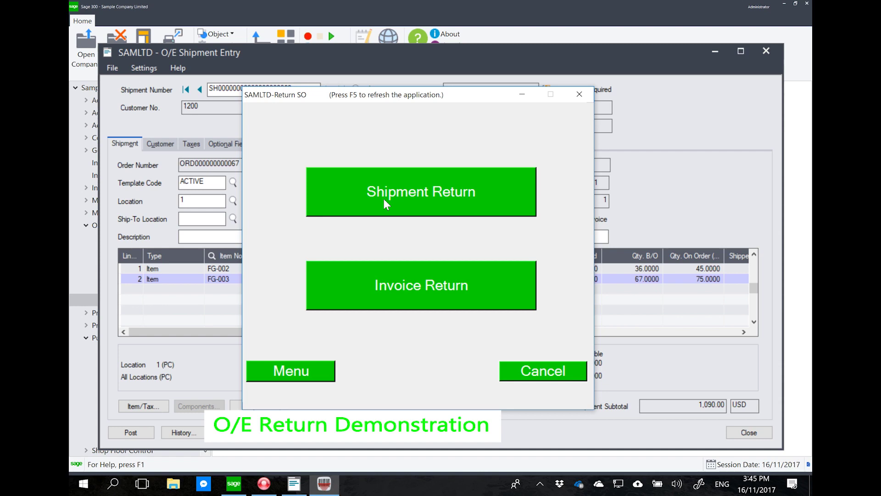
- Start a shipment return for the newest shipment in the search list
left_click(384, 200)
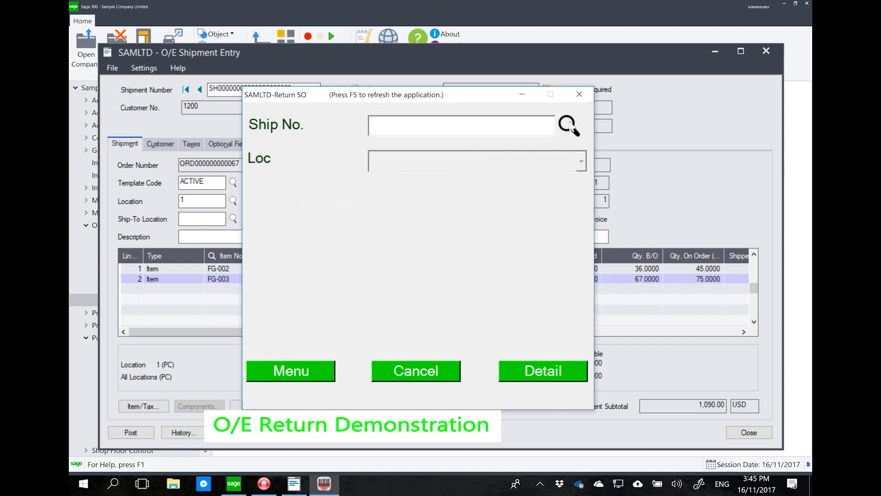
left_click(569, 123)
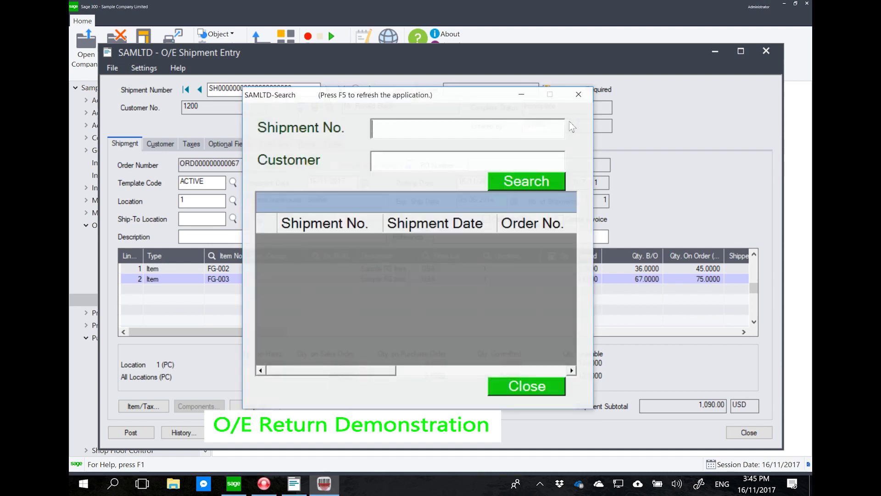
left_click(530, 186)
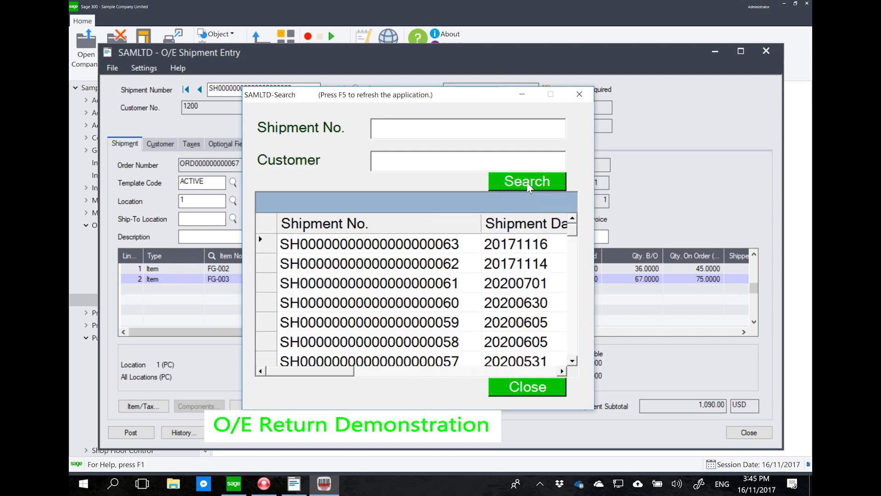
double_click(389, 244)
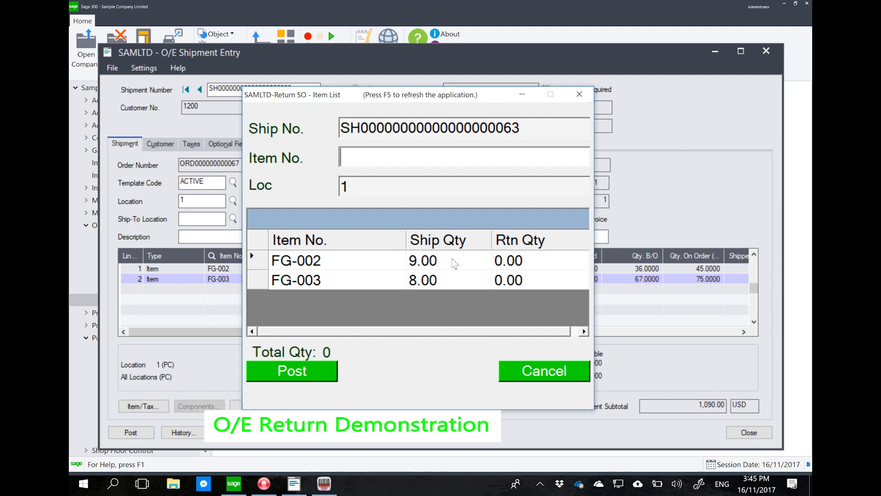
- Set the return quantity of item FG-002 on the shipment to 2
left_click(259, 260)
double_click(259, 259)
type("2")
left_click(303, 370)
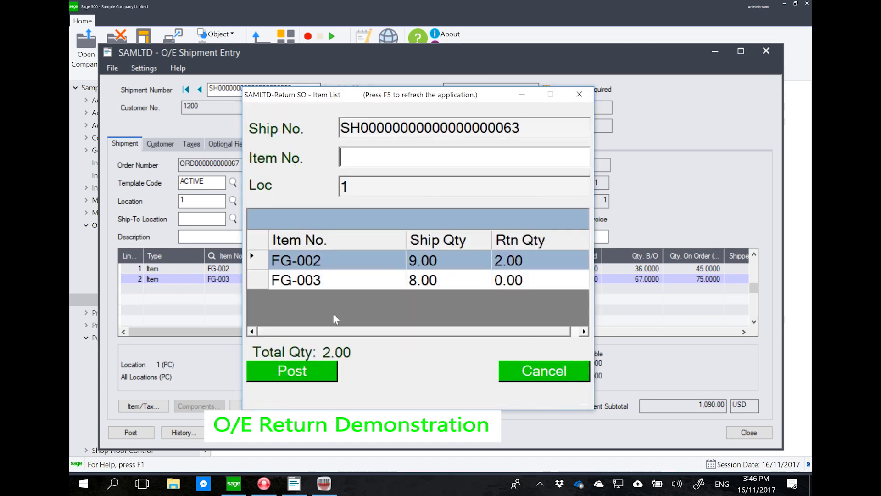
- Accept a return quantity of 1 for item FG-003 and post the shipment return
double_click(257, 279)
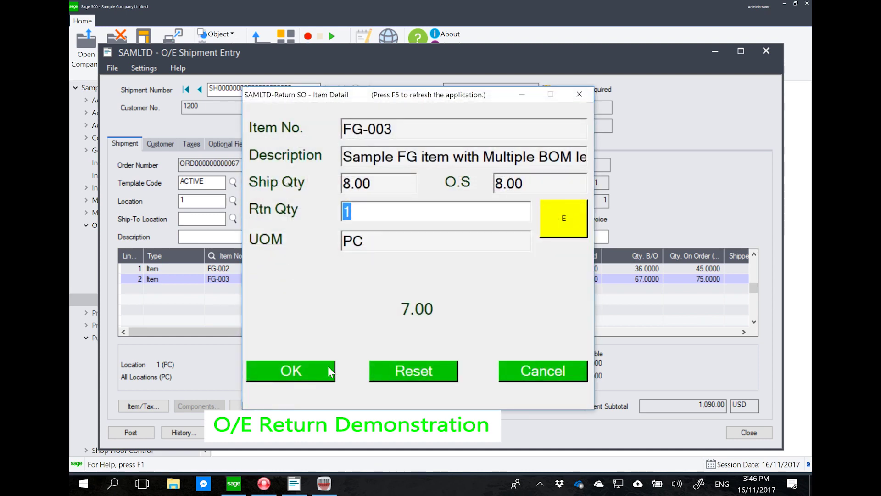
left_click(329, 370)
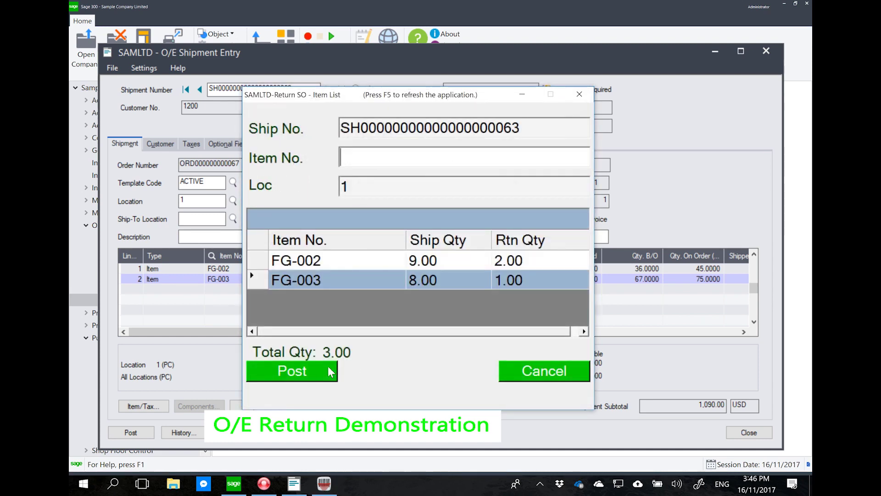
left_click(303, 366)
left_click(414, 280)
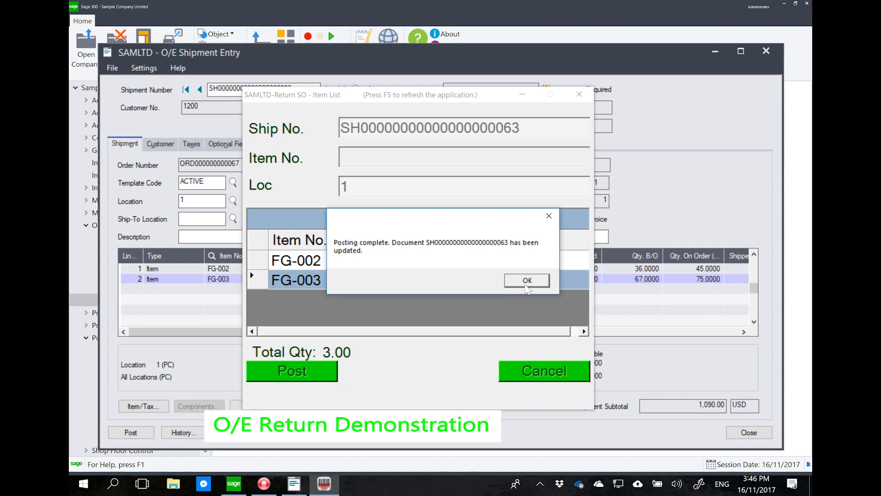
- Switch to Sage 300, reload the returned shipment in O/E Shipment Entry to check its shipped quantities, and close the window
key("Return")
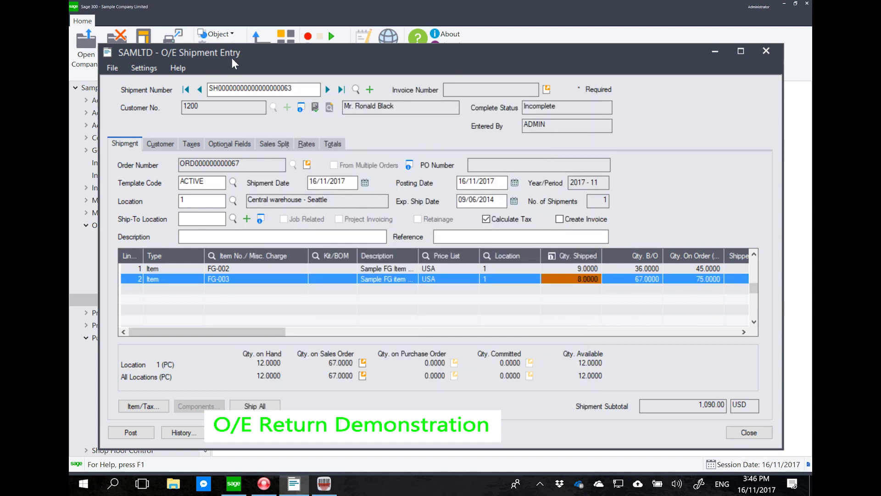
left_click(199, 89)
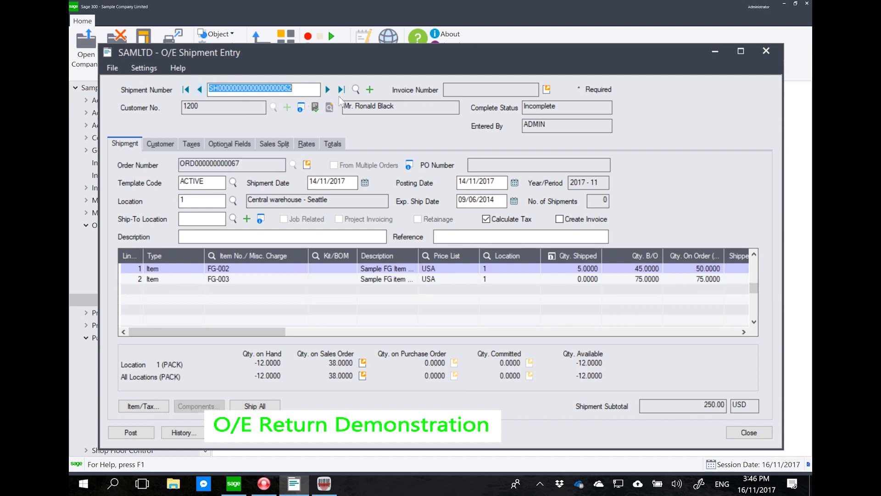
left_click(327, 90)
left_click(765, 51)
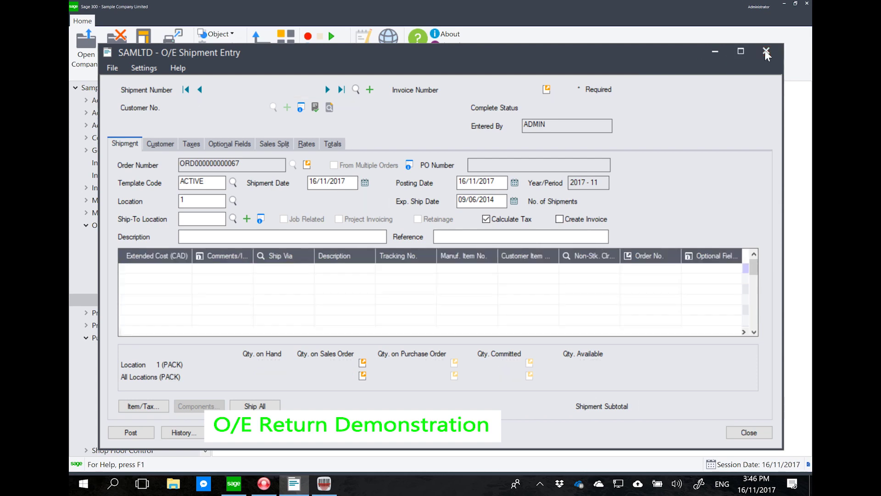
- Create an invoice for the returned shipment in O/E Invoice Entry and post it
left_click(99, 227)
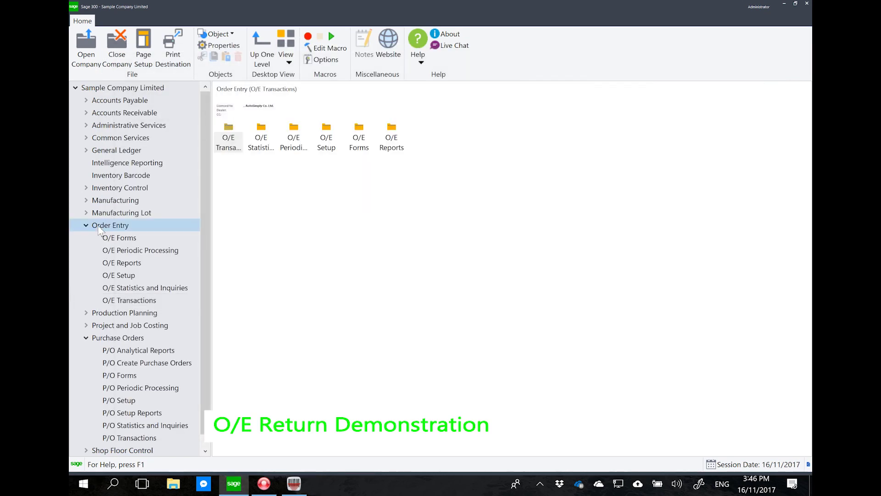
double_click(228, 143)
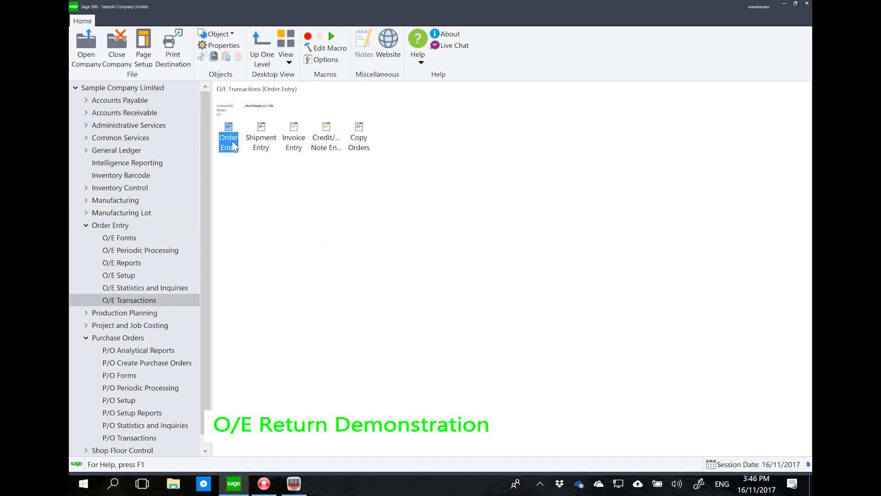
double_click(294, 140)
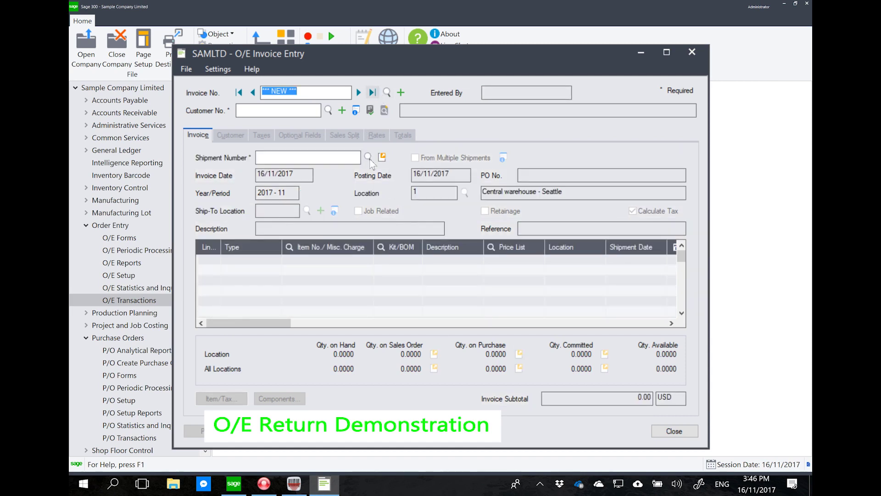
left_click(368, 159)
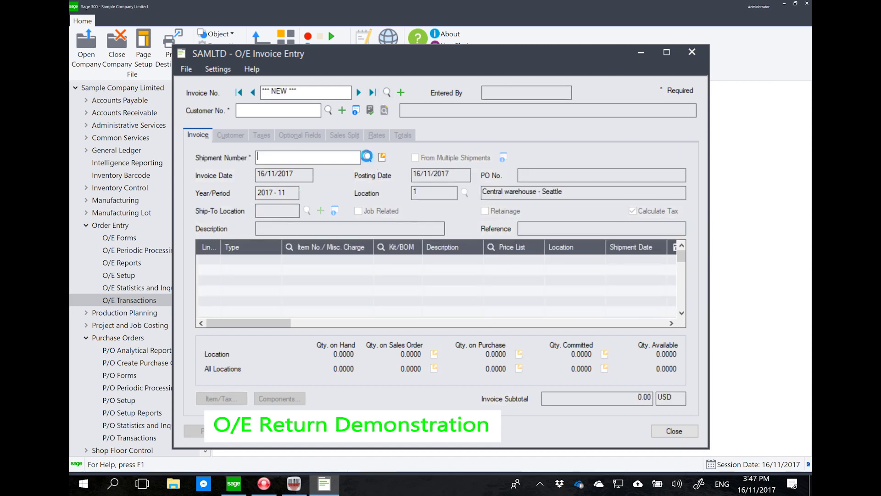
double_click(235, 185)
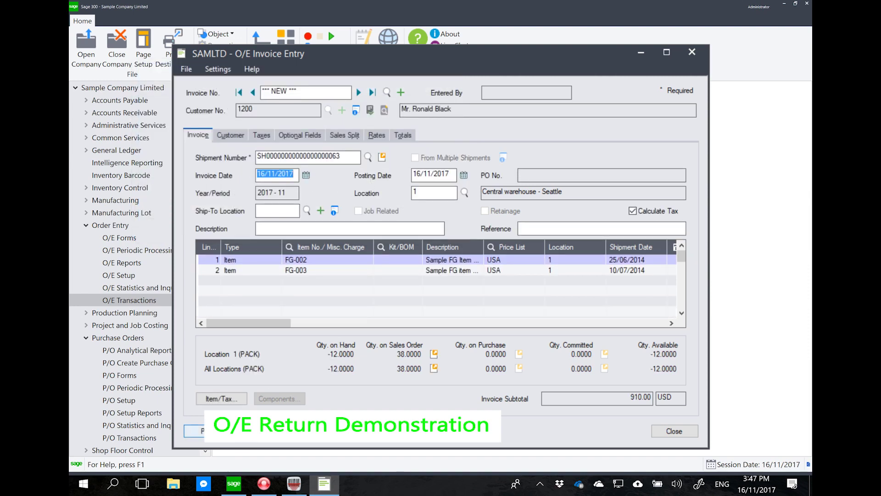
left_click(194, 431)
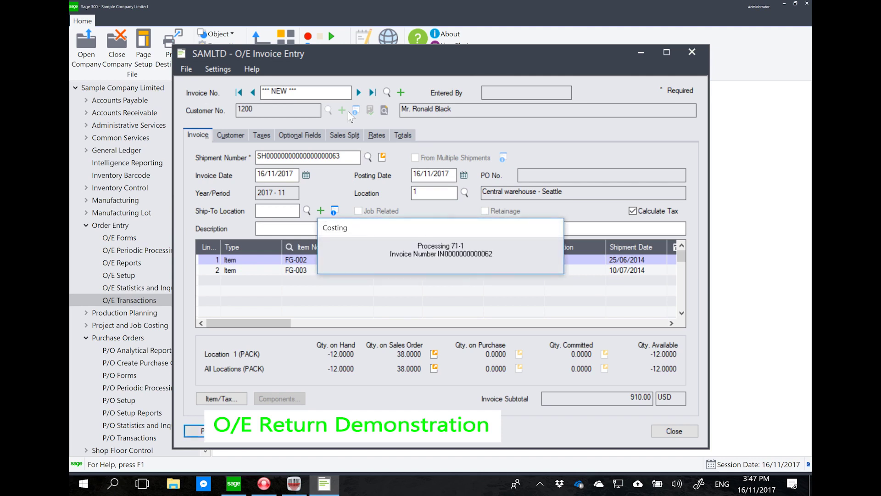
left_click(463, 310)
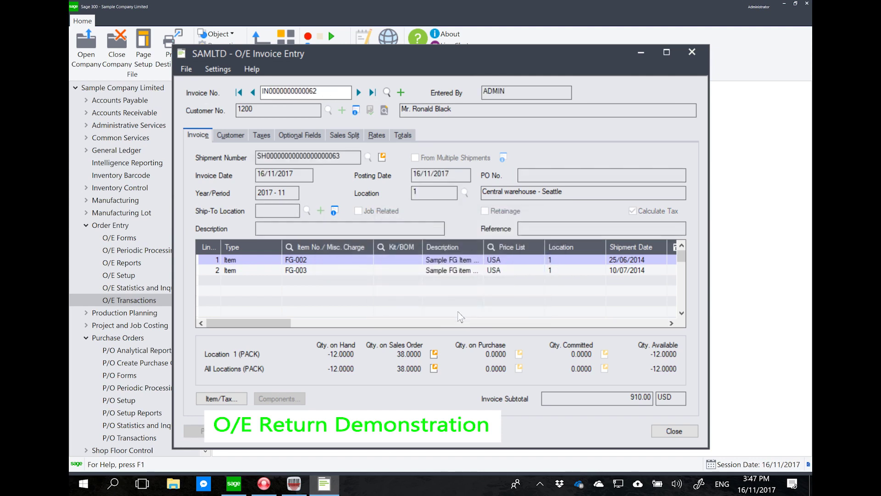
- Switch back to the Barcode System and start an invoice return for the newest invoice in the search list
mouse_move(303, 486)
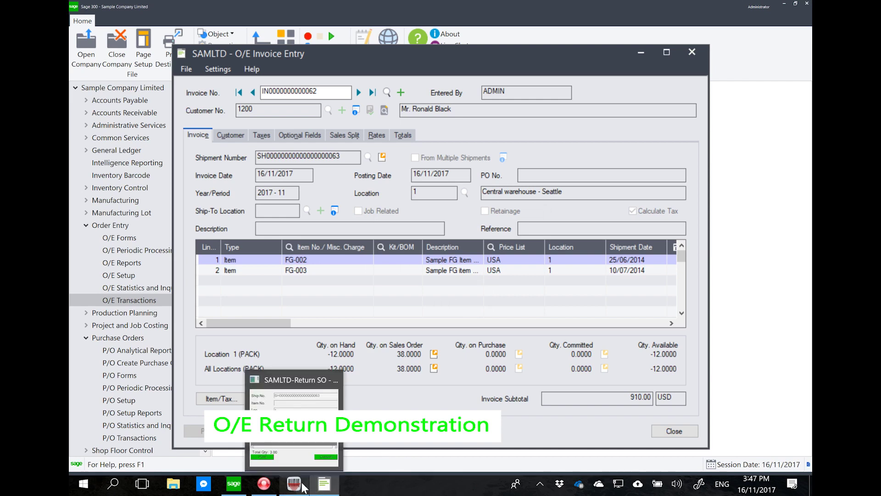
left_click(302, 486)
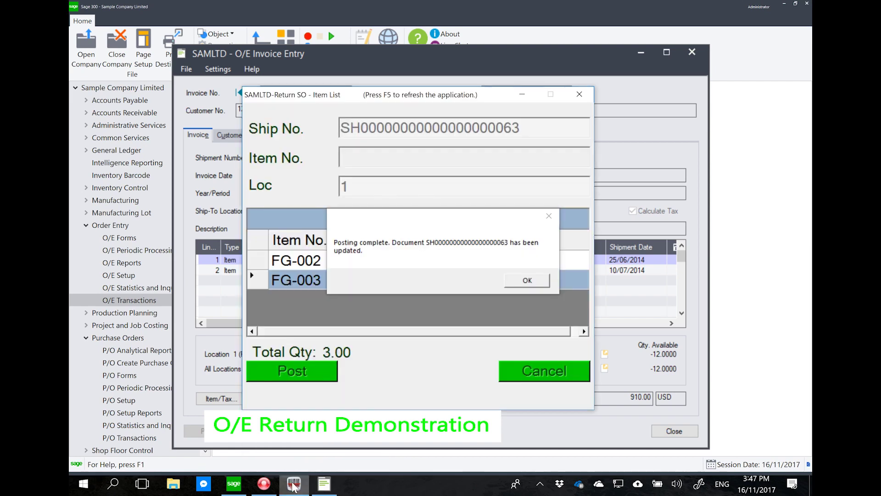
left_click(527, 280)
left_click(320, 365)
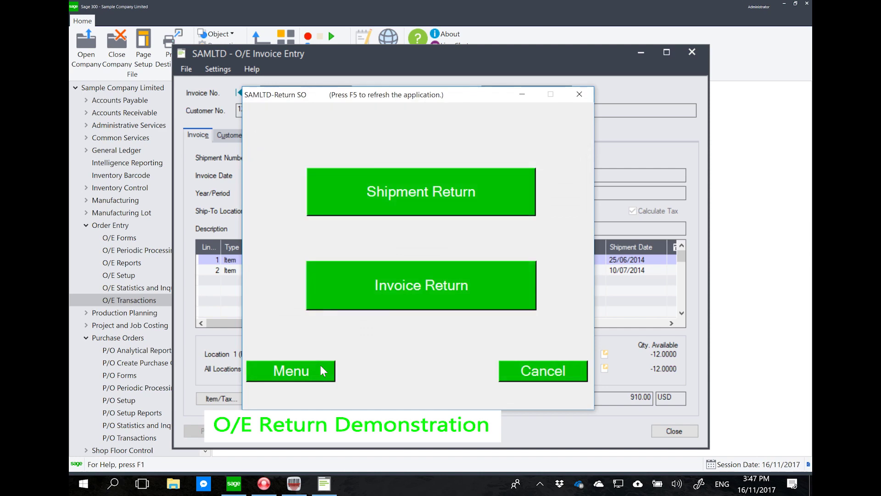
left_click(386, 292)
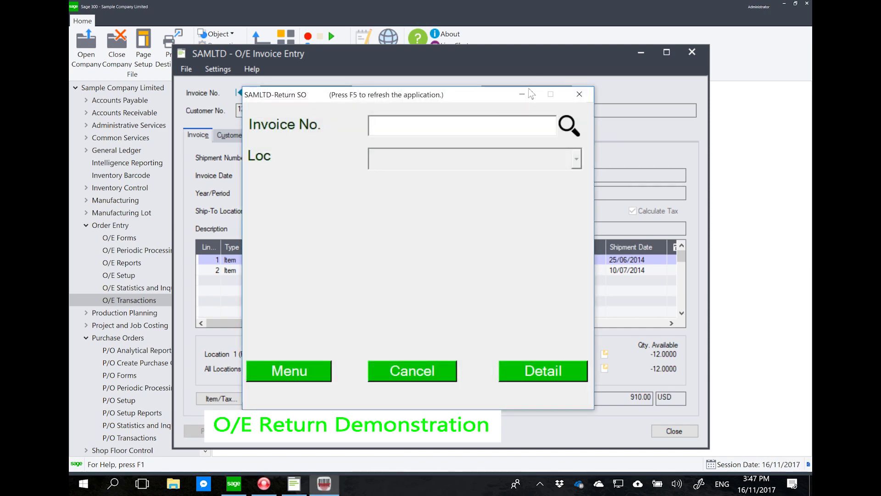
left_click(570, 126)
left_click(521, 184)
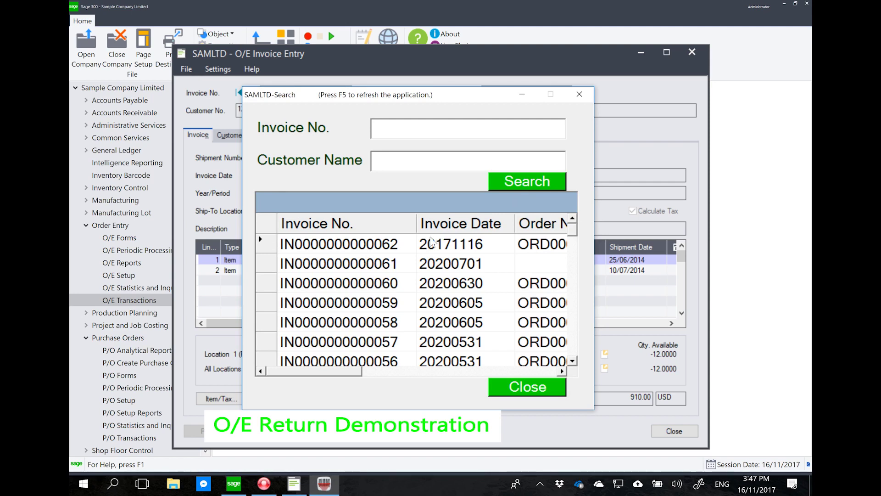
double_click(393, 249)
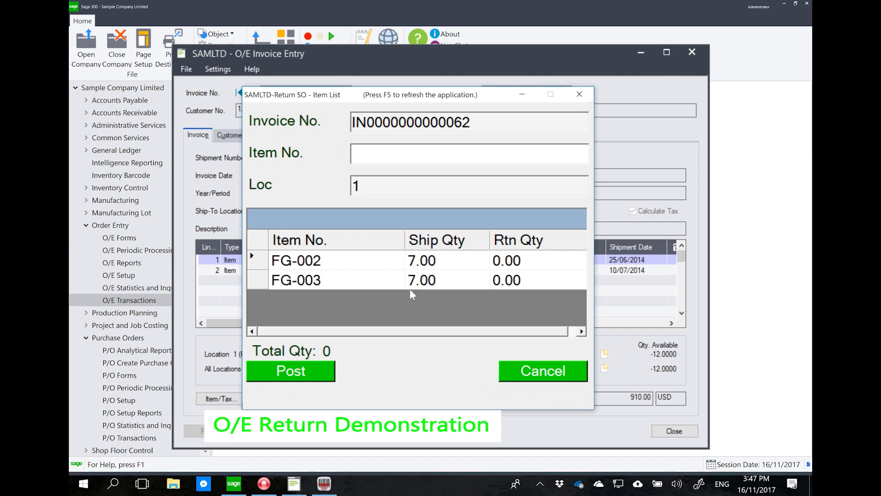
- Set the return quantity of item FG-002 on the invoice to 2
double_click(271, 259)
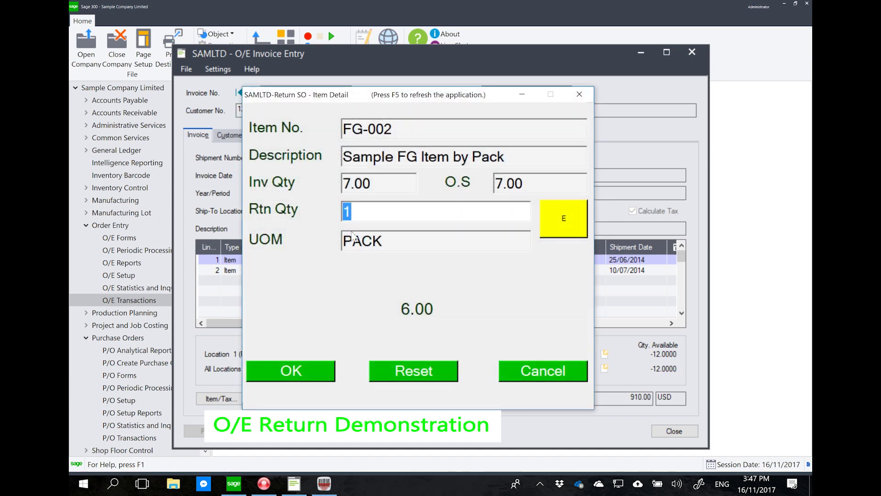
type("2")
left_click(310, 370)
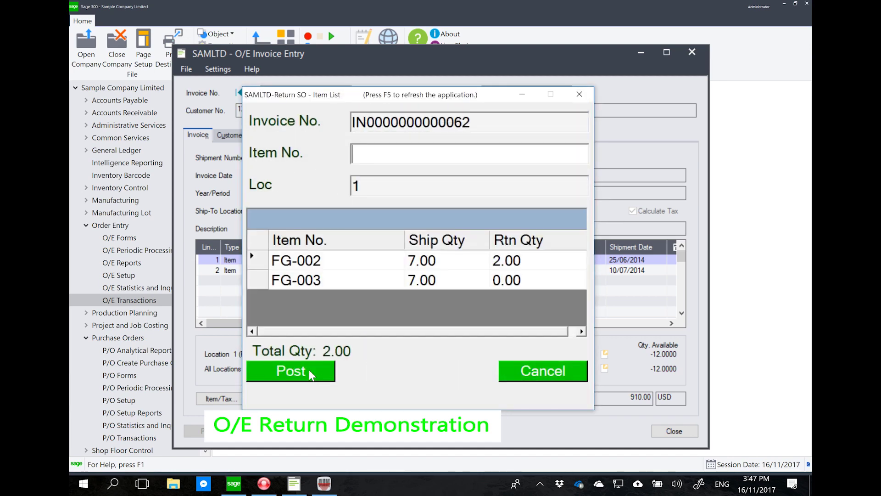
- Set the return quantity of item FG-003 to 3 and post the invoice return
double_click(269, 285)
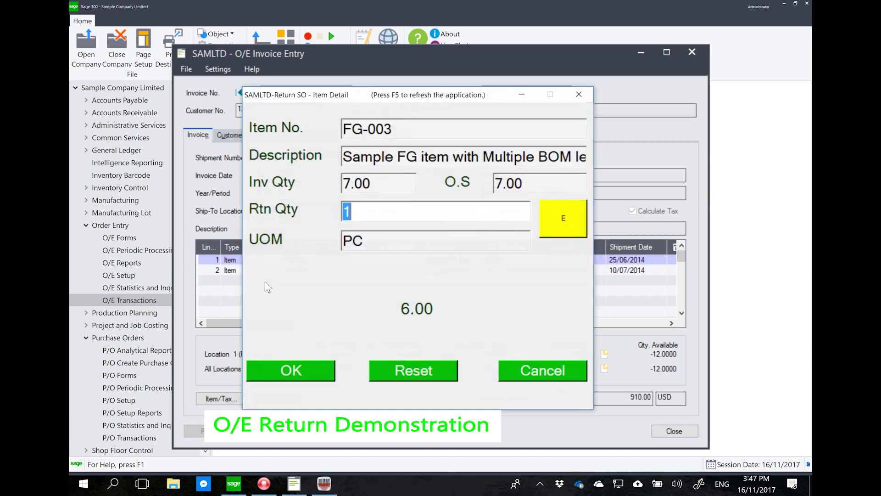
type("3")
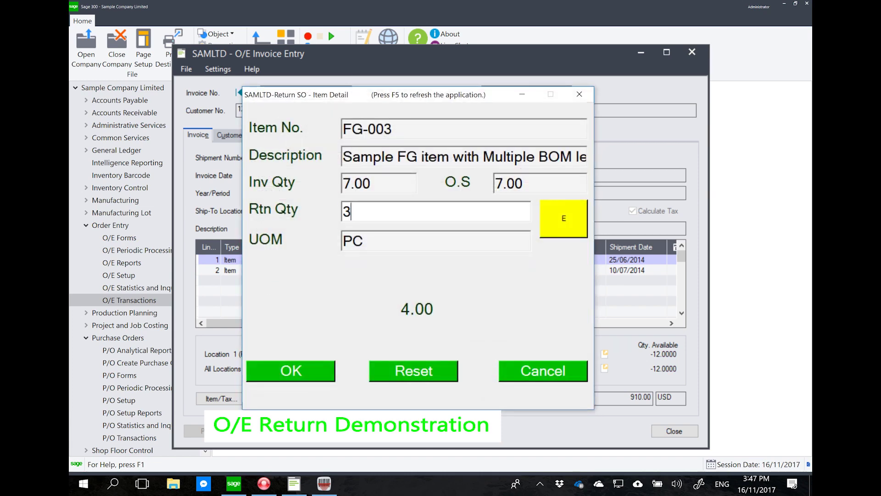
left_click(267, 370)
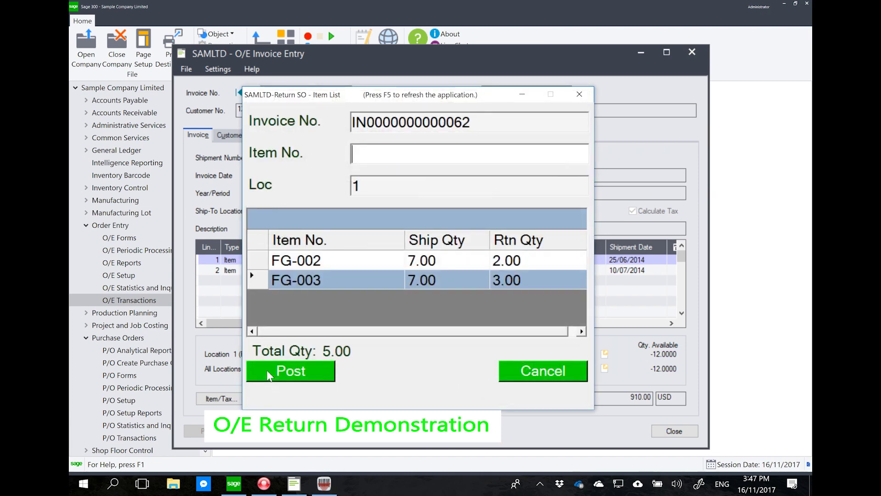
left_click(292, 379)
left_click(415, 283)
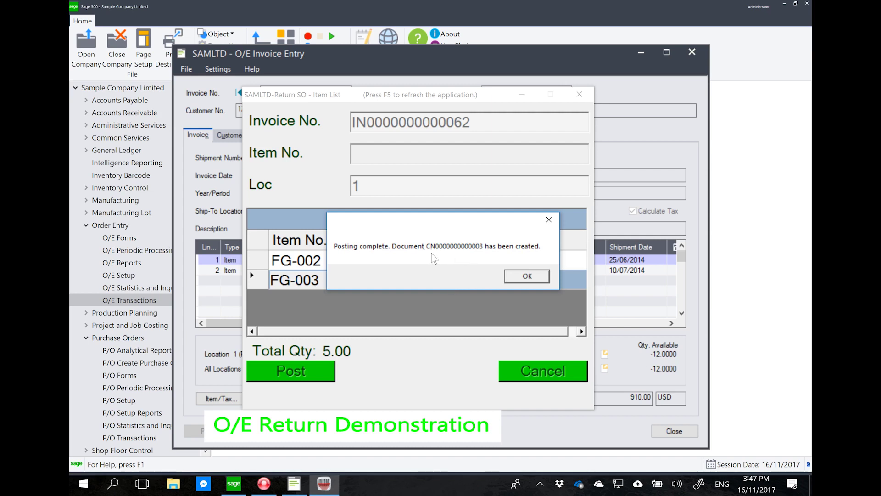
left_click(515, 274)
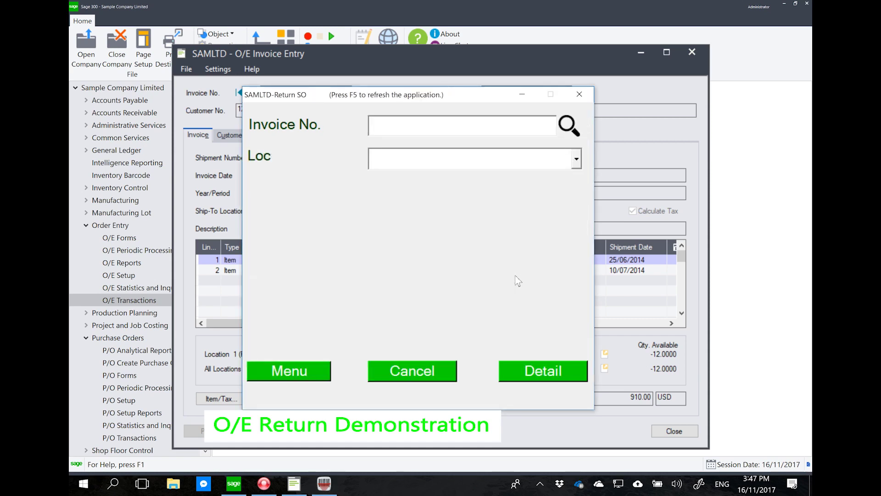
- Switch to Sage 300 and display the last credit note in O/E Credit/Debit Note Entry to check the returned items
left_click(120, 226)
double_click(234, 137)
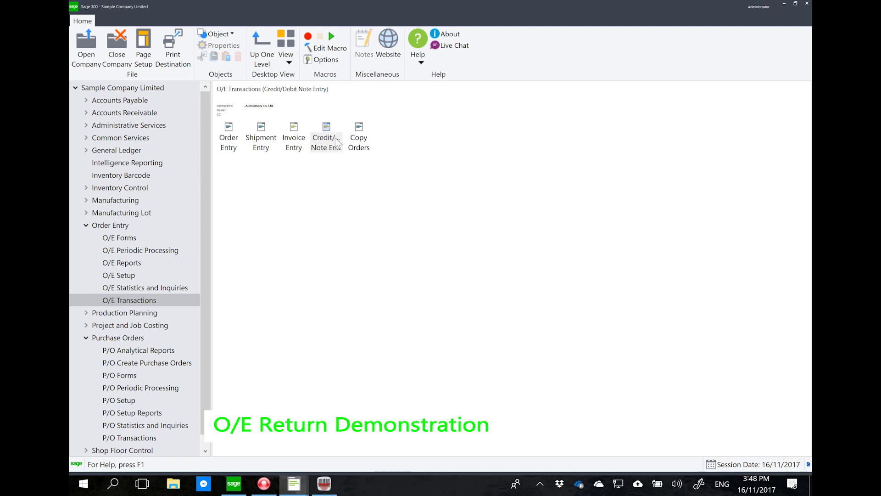
double_click(337, 142)
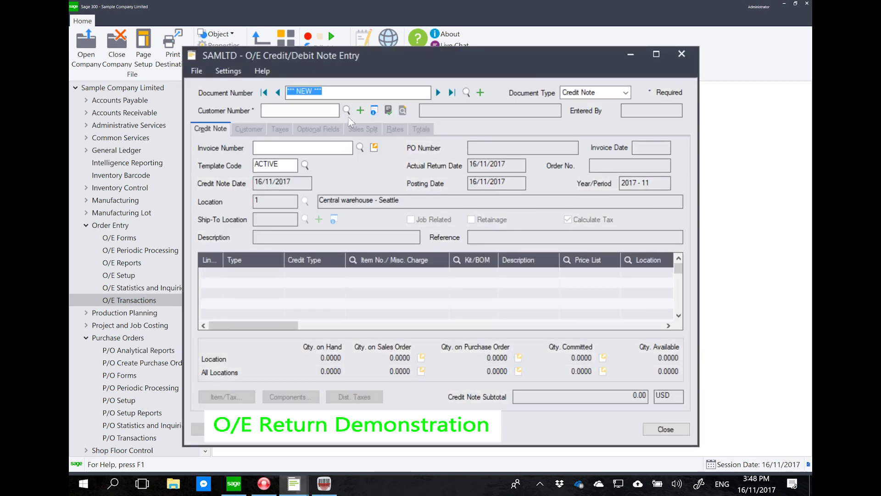
left_click(453, 93)
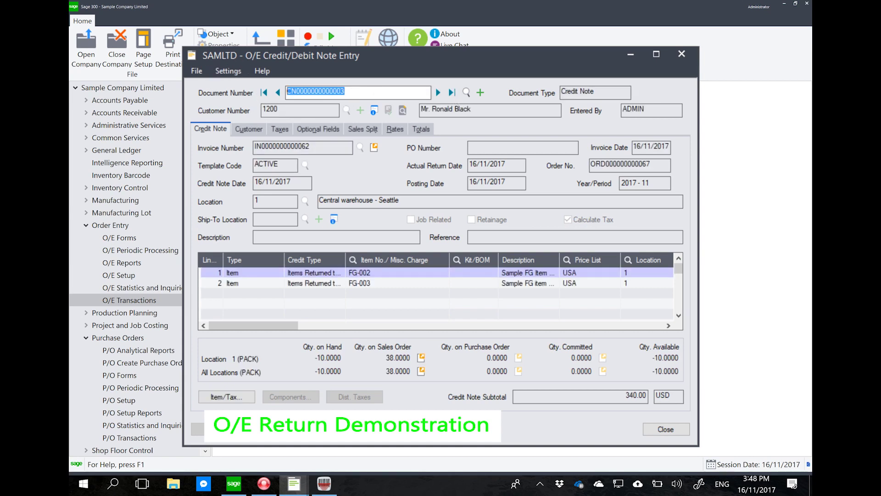
- Return to the Barcode System and start an I/C internal usage for location 1 with category code A1
left_click(292, 326)
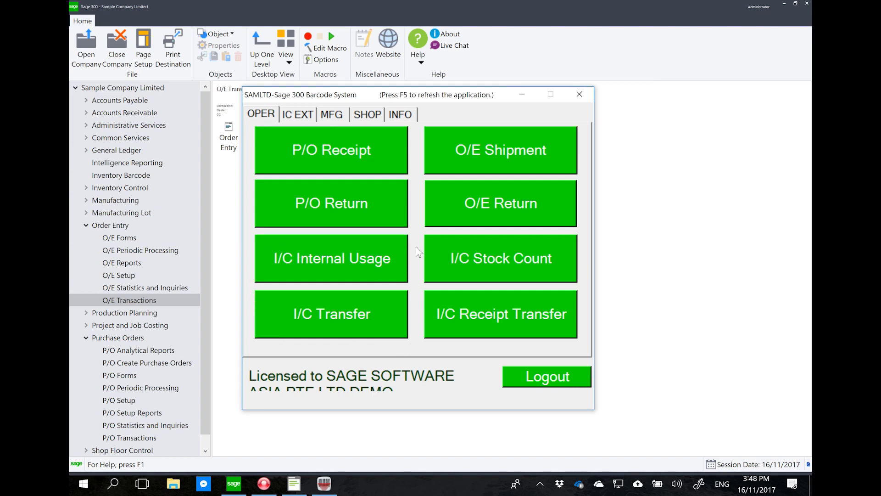
left_click(355, 262)
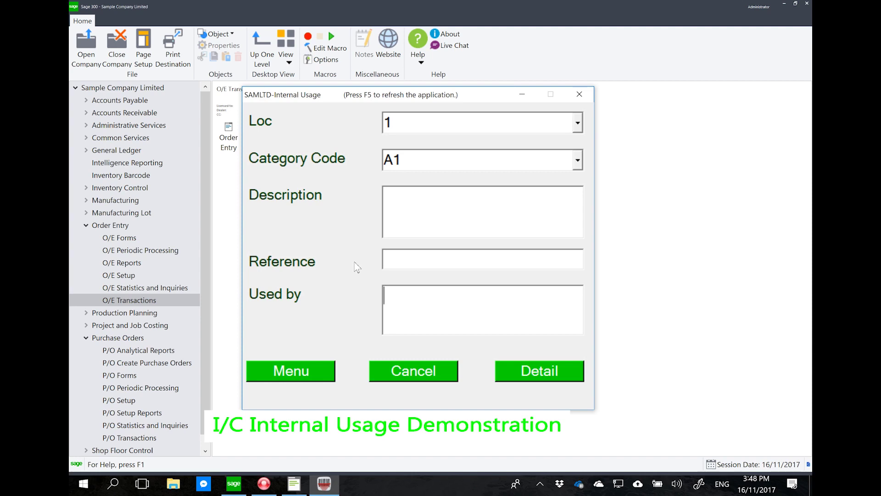
left_click(581, 127)
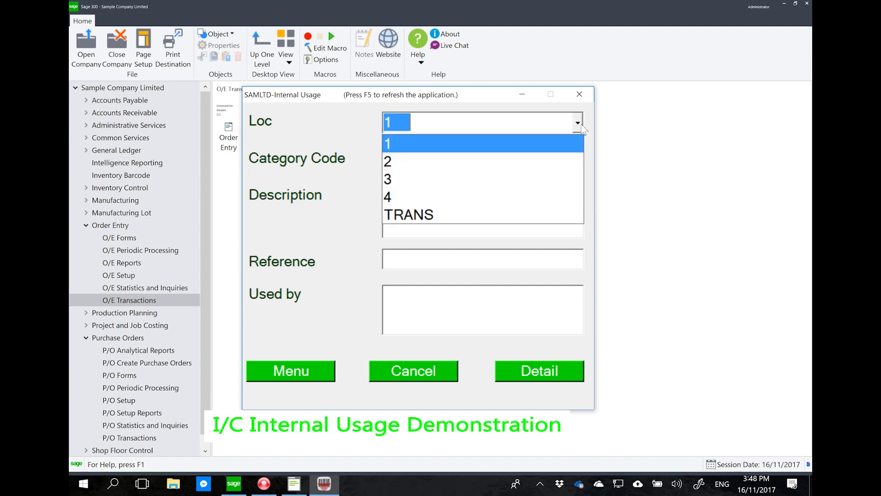
left_click(582, 128)
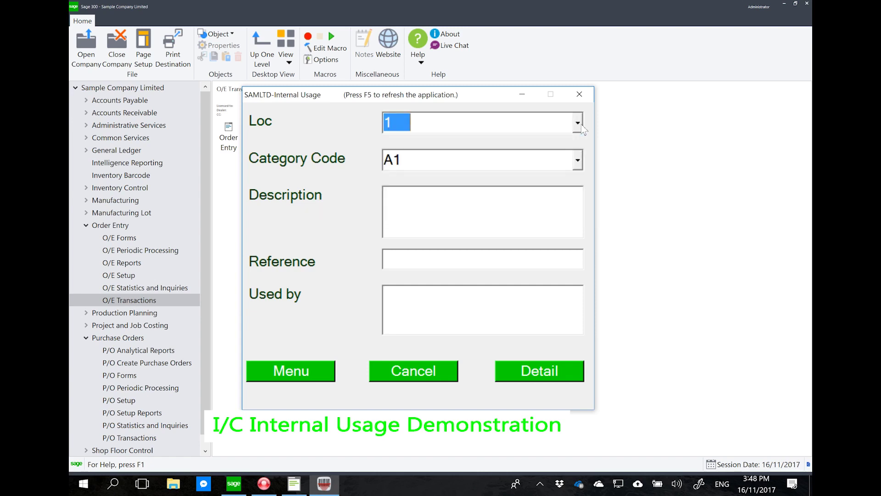
left_click(577, 166)
left_click(577, 166)
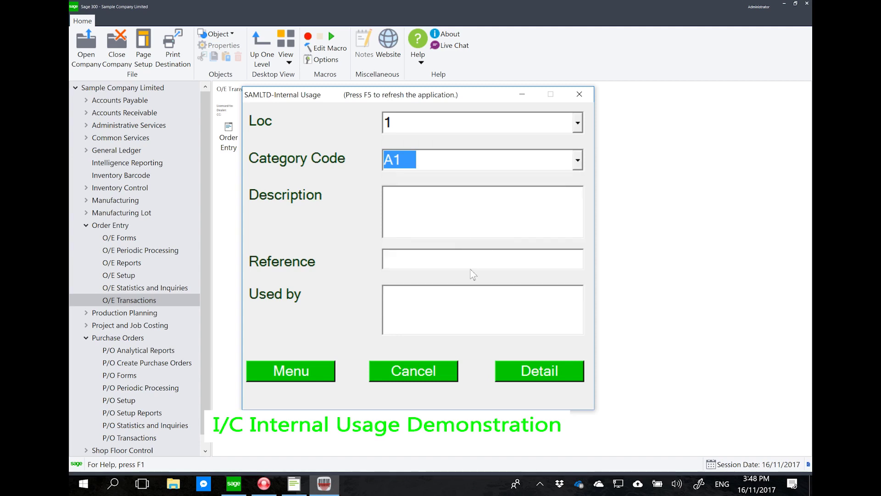
- Enter scrap as the internal usage description and fill in the name of the person using the items
left_click(463, 217)
type("scrap")
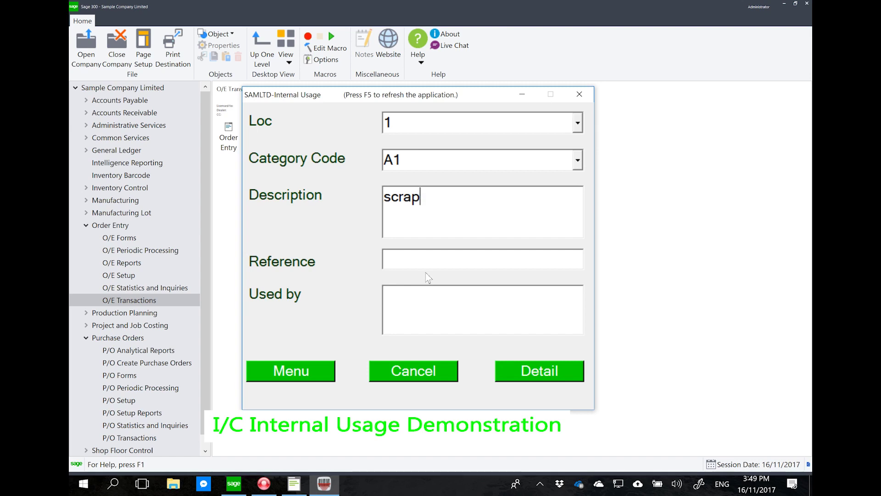
left_click(420, 303)
type("terence")
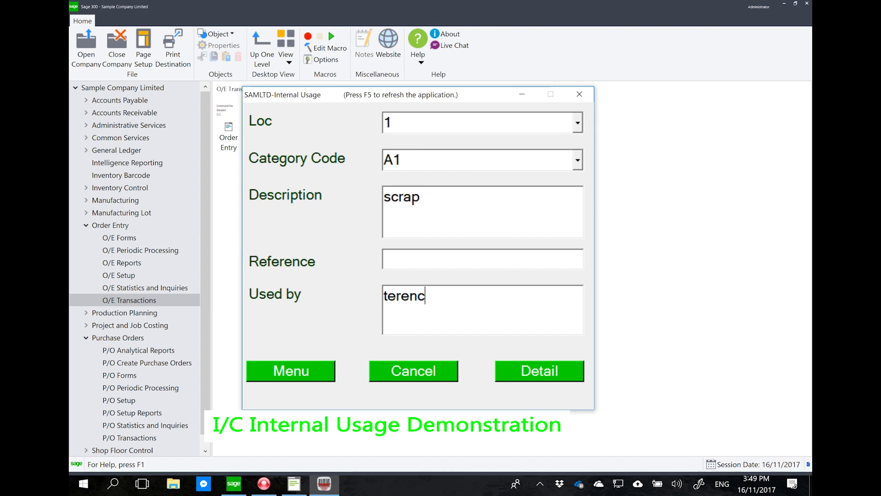
- Find item A1-103/0 in the item search and add it to the internal usage with a used quantity of 3
left_click(528, 376)
left_click(573, 120)
left_click(526, 181)
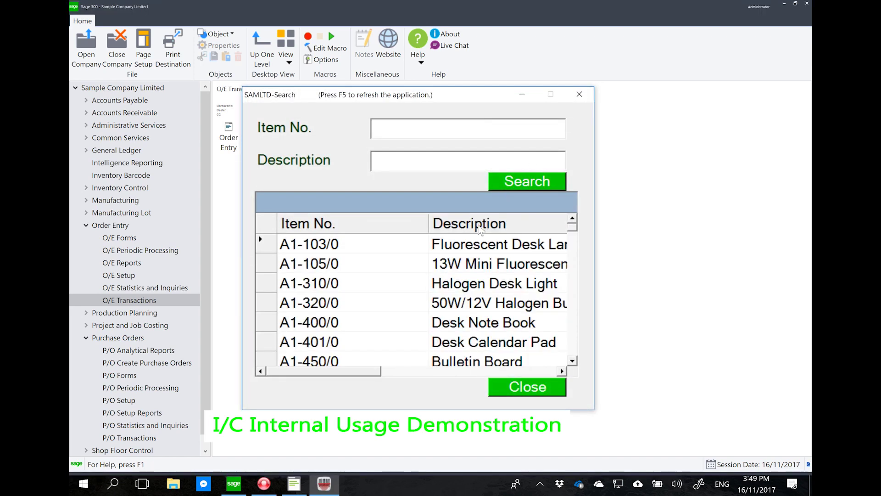
double_click(436, 251)
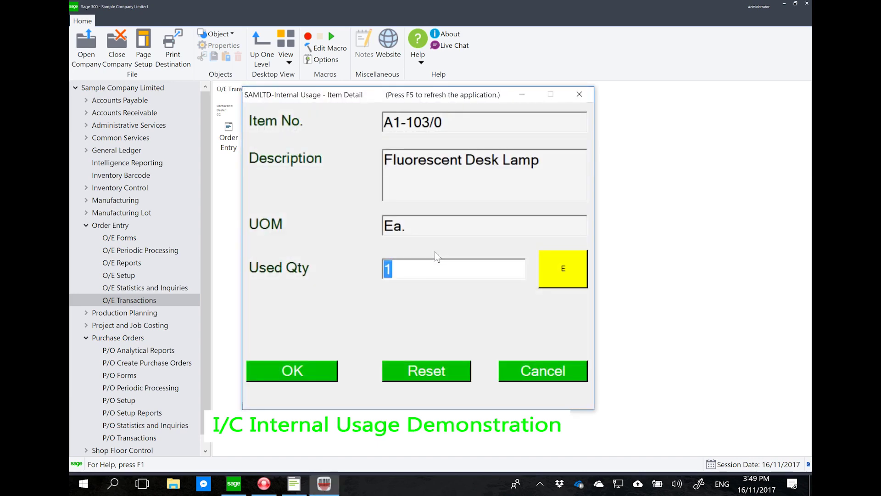
type("3")
key("Return")
- Add item A1-105/0 with a used quantity of 2 and post the internal usage
left_click(562, 126)
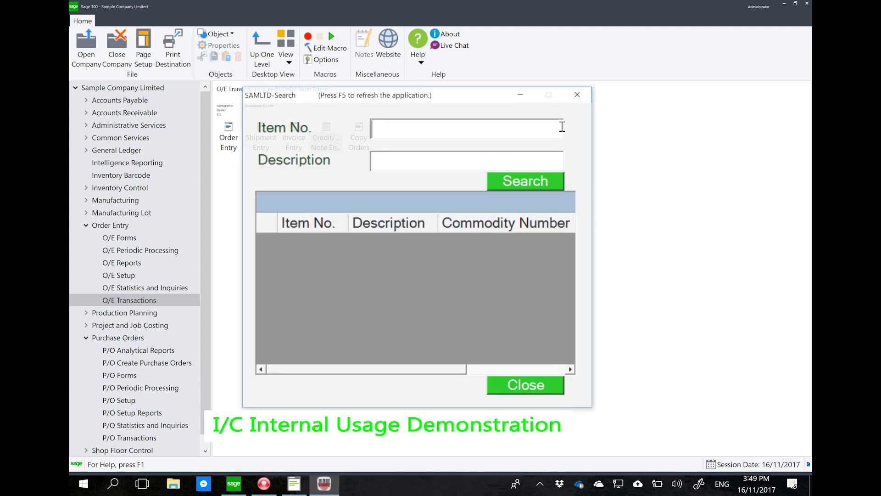
left_click(528, 184)
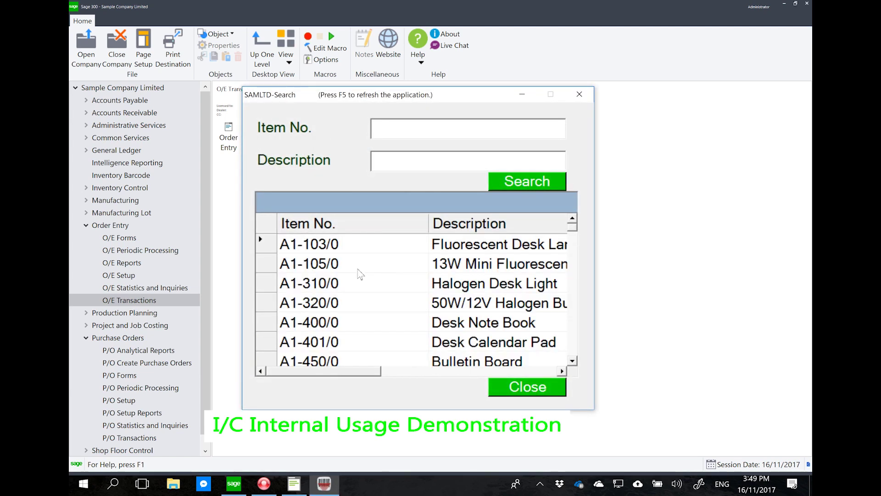
double_click(346, 267)
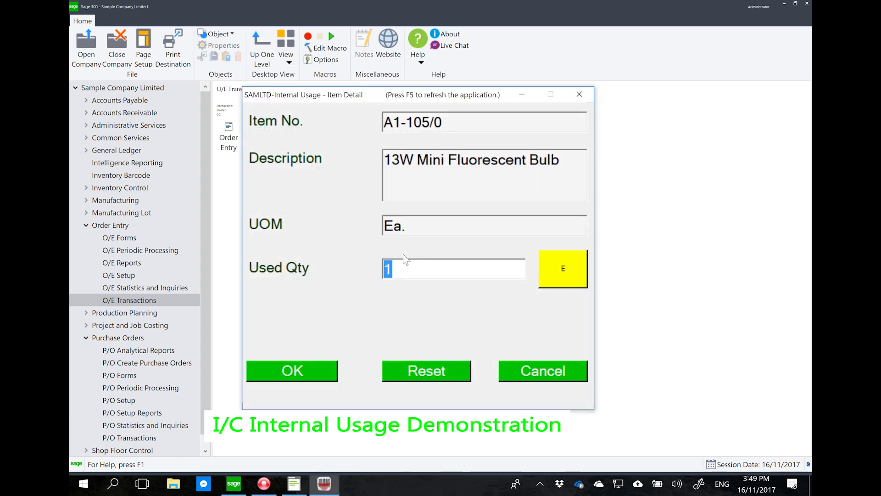
type("2")
key("Return")
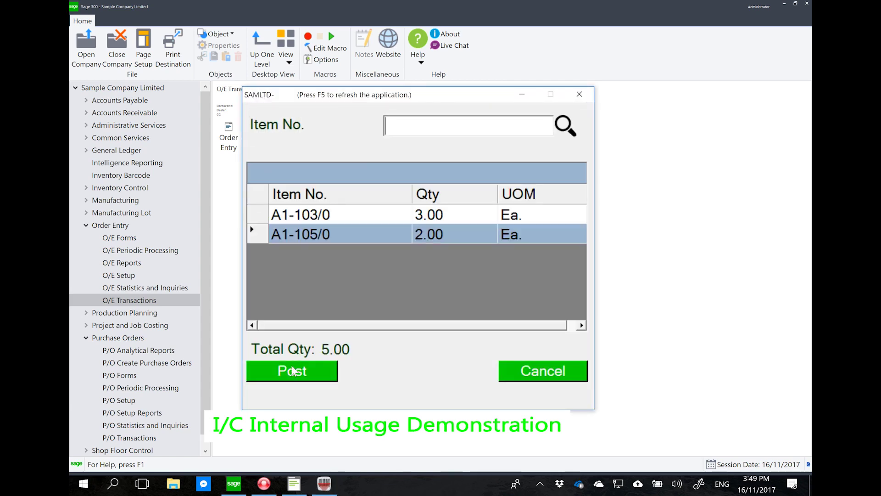
left_click(292, 370)
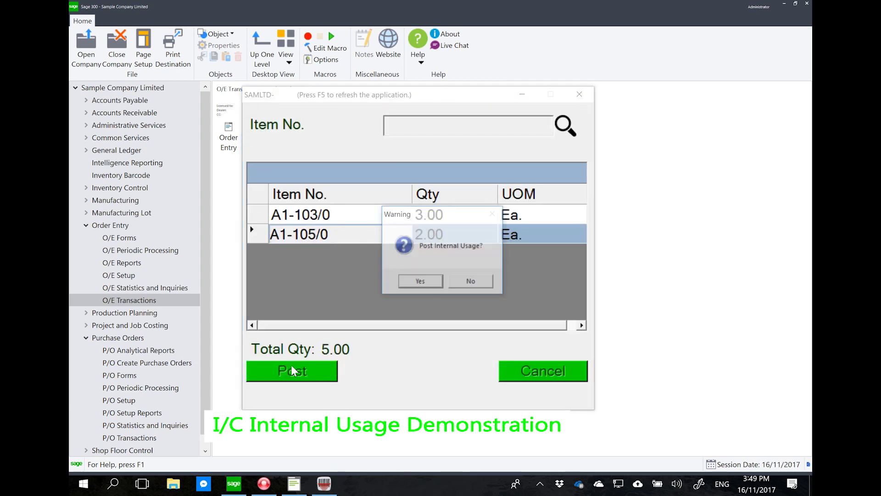
left_click(426, 279)
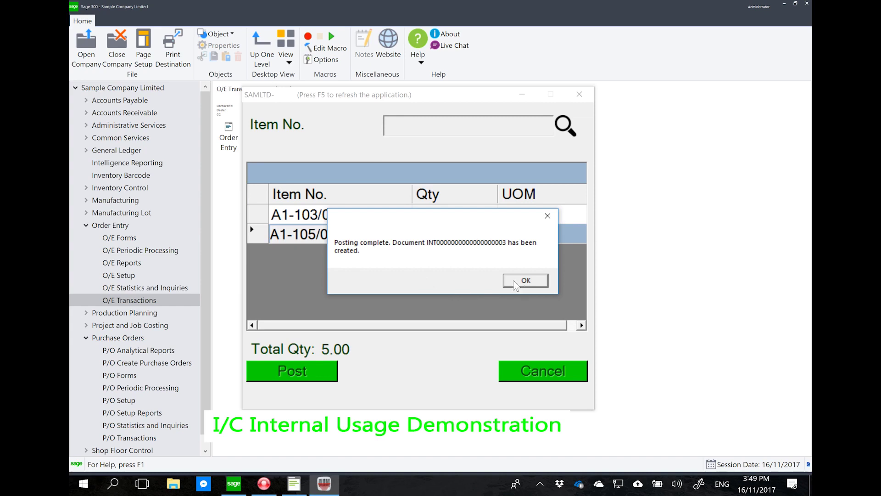
- Switch to Sage 300 and display the last I/C Internal Usage document to check the posted items, then close it
left_click(118, 188)
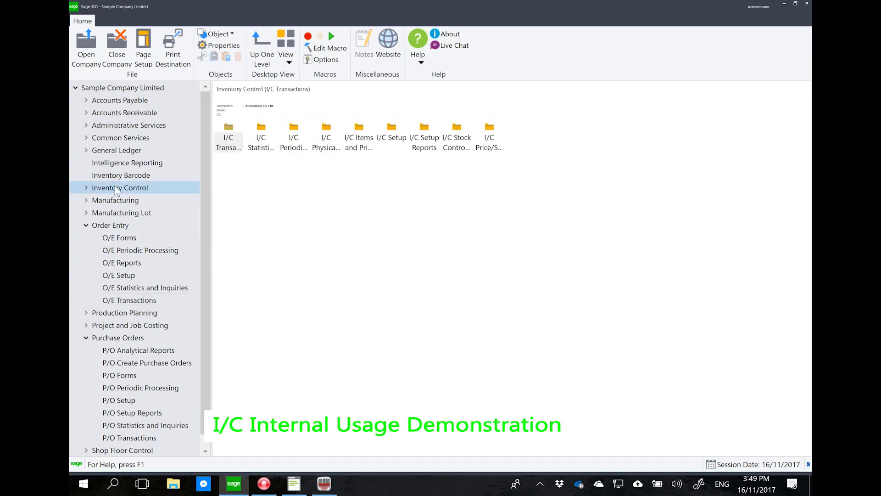
double_click(229, 134)
double_click(289, 144)
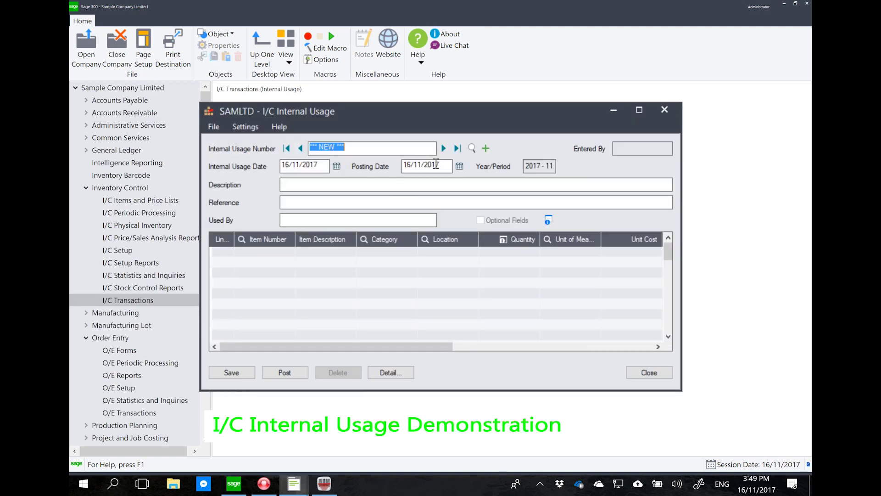
left_click(457, 152)
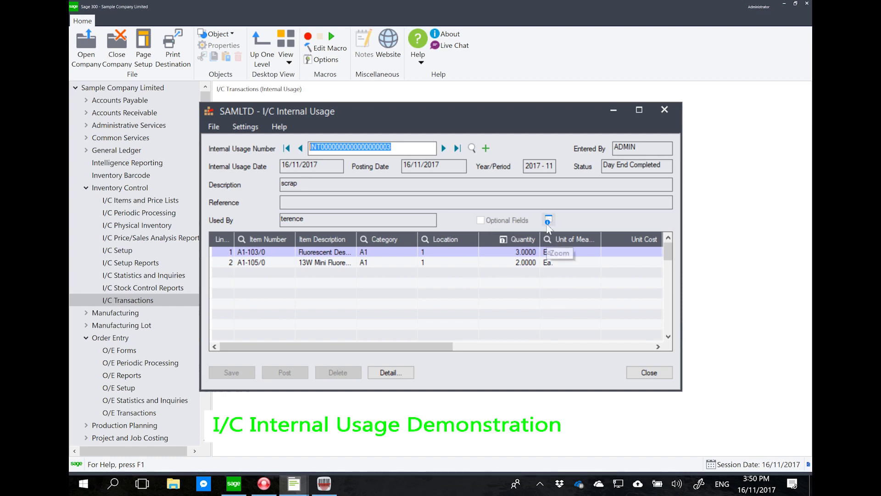
left_click(631, 375)
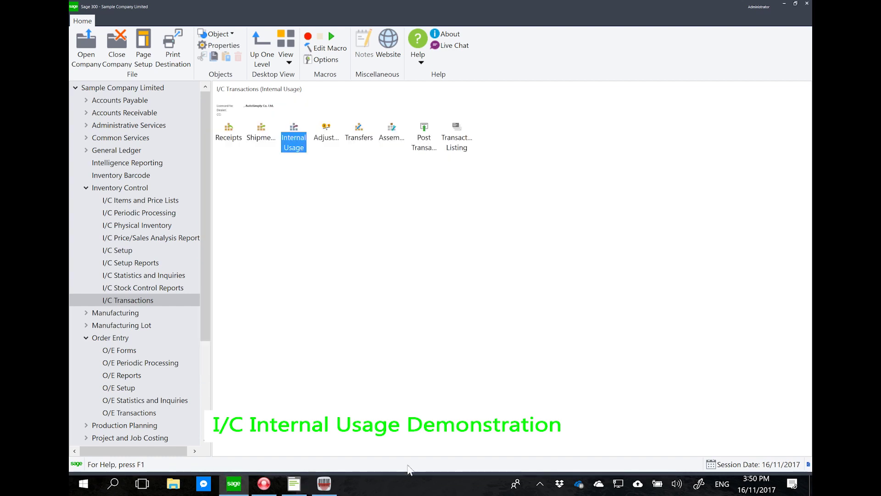
- Switch back to the Barcode System, dismiss the posting message and start a new I/C transfer of the Transfers type
left_click(324, 483)
left_click(523, 282)
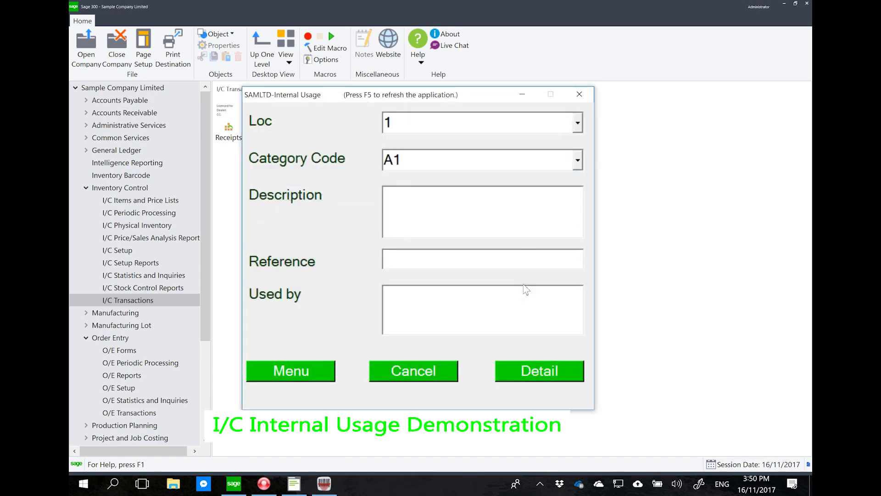
left_click(320, 368)
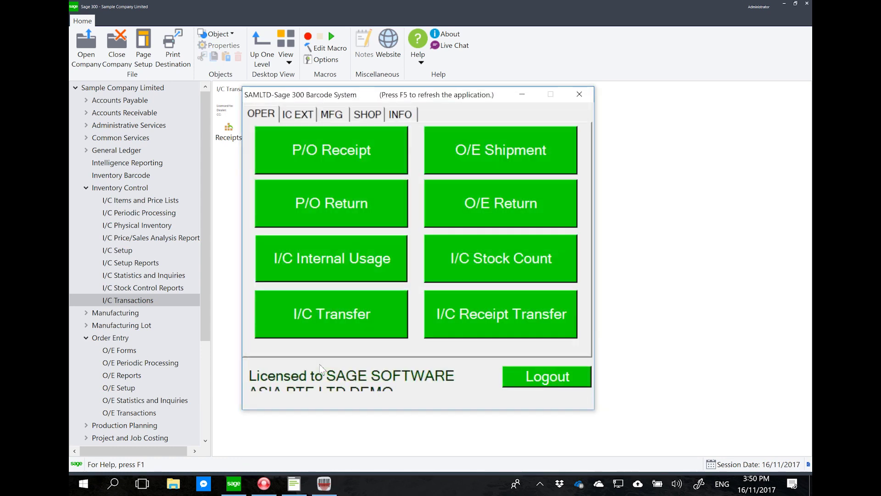
left_click(343, 321)
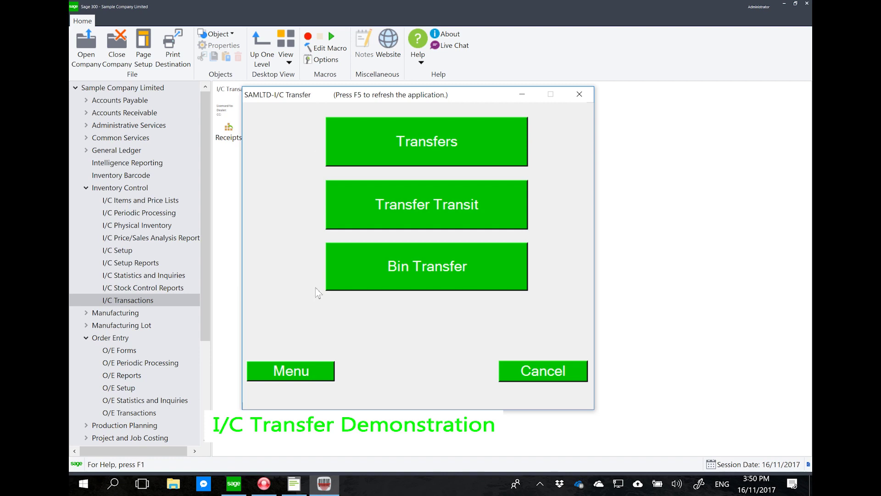
left_click(453, 146)
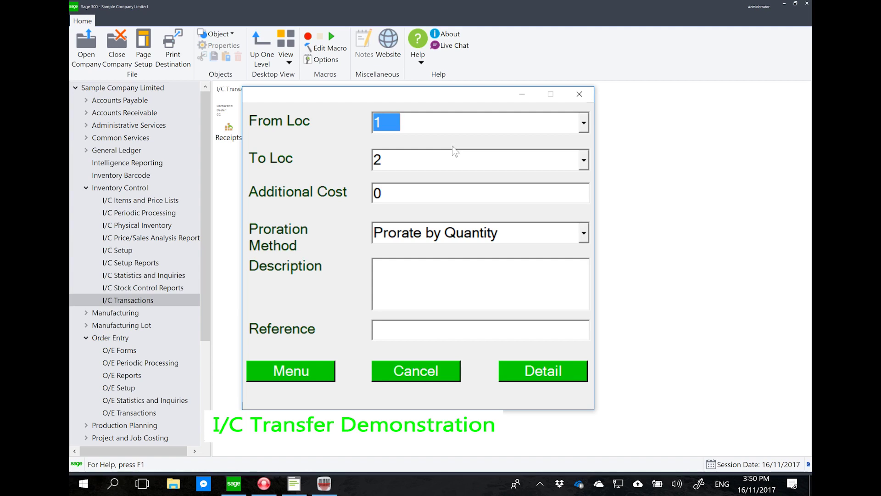
- Use location 1 as the transfer's source and location 2 as its destination
left_click(584, 123)
left_click(583, 124)
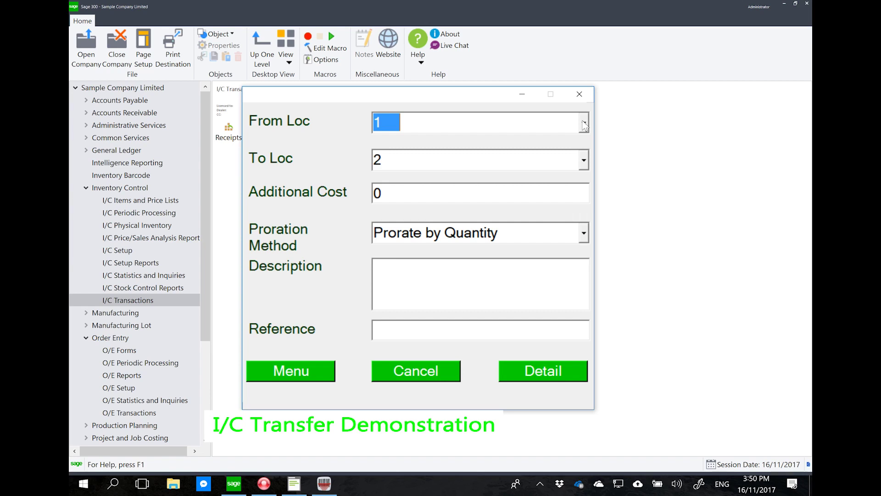
left_click(585, 161)
left_click(585, 160)
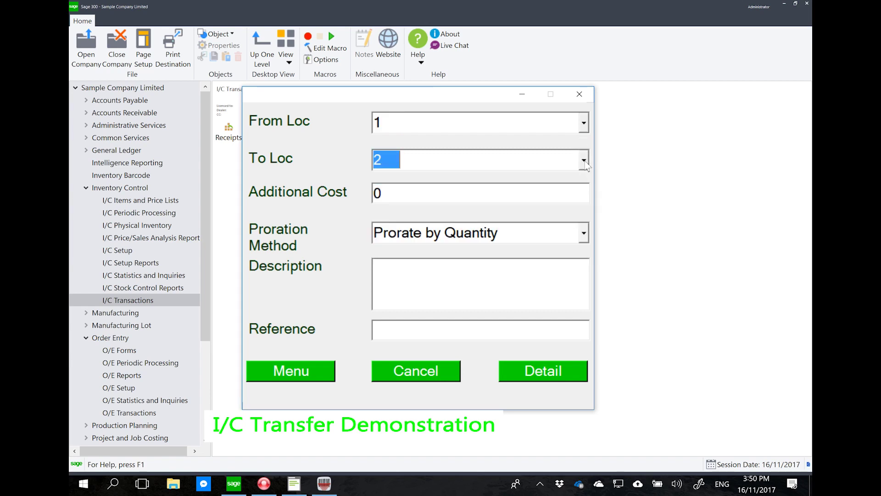
key("Tab")
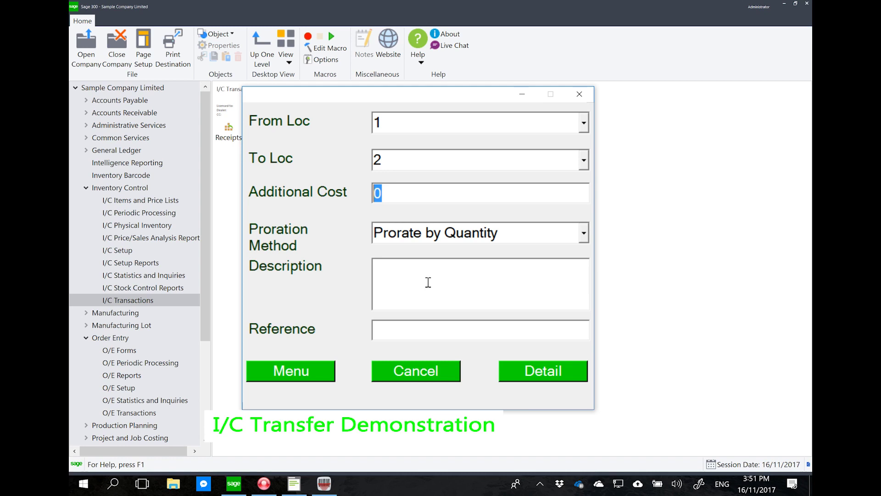
- Find item A1-103/0 in the item search and add it to the transfer with a quantity of 5
left_click(527, 375)
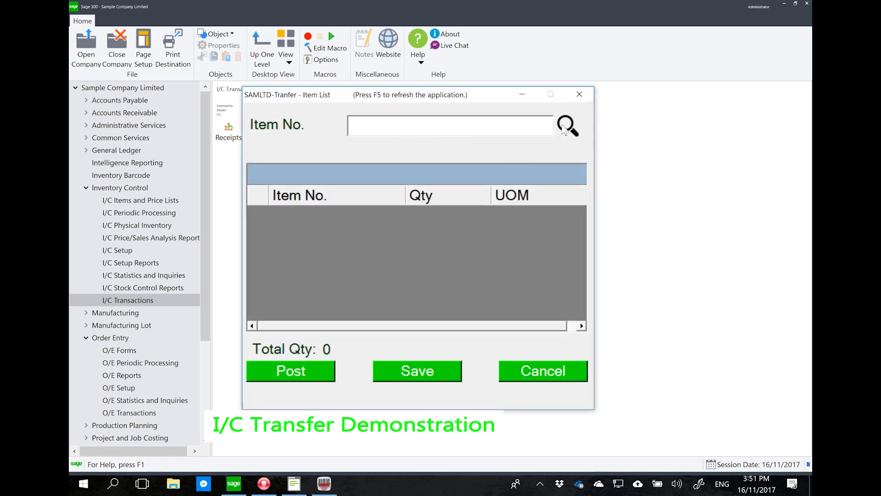
left_click(565, 127)
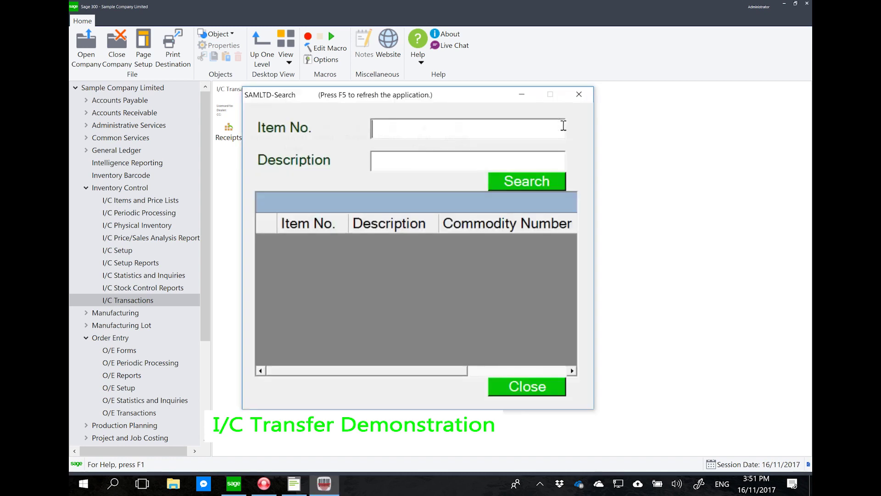
left_click(529, 180)
double_click(360, 245)
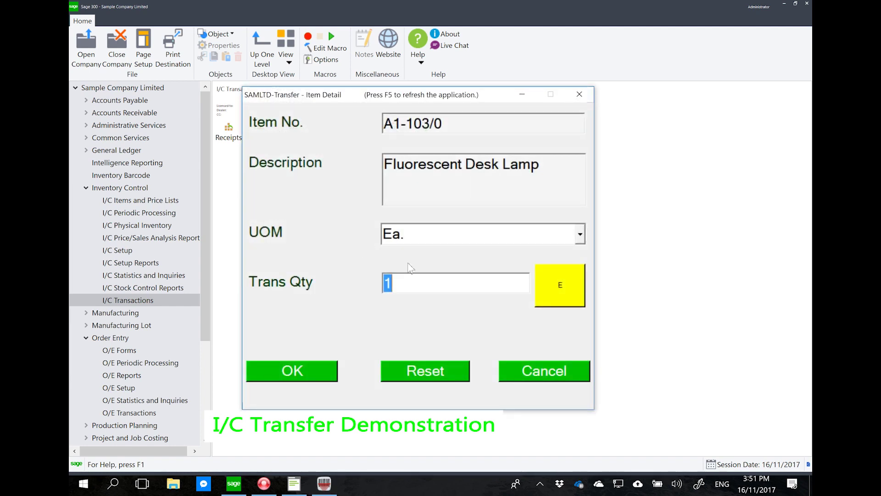
type("5")
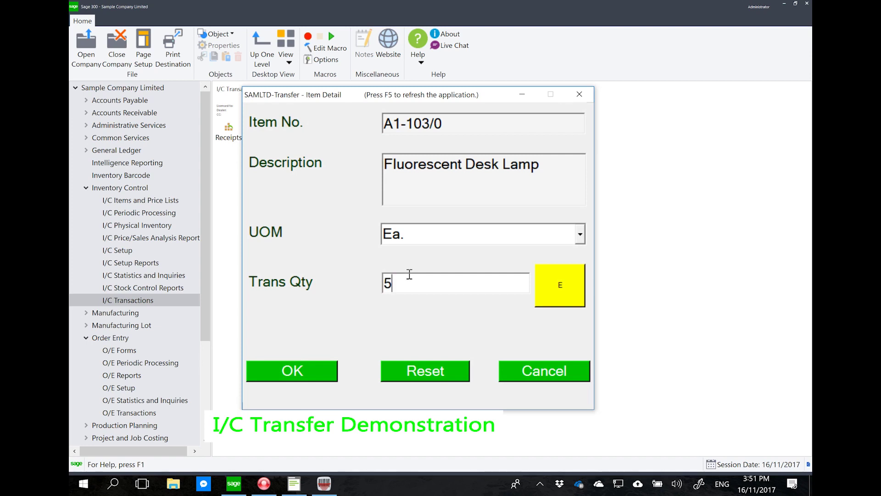
left_click(334, 370)
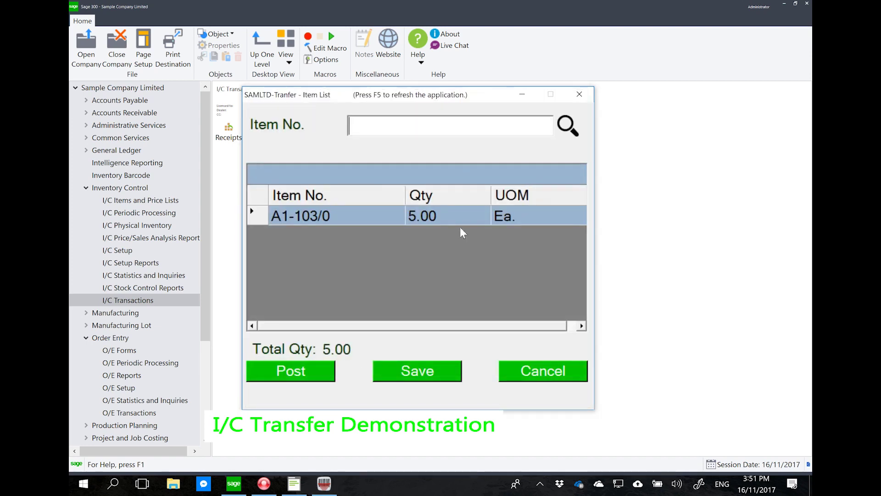
- Find item A1-105/0 in the item search, add it with a quantity of 6, and post the transfer
left_click(567, 127)
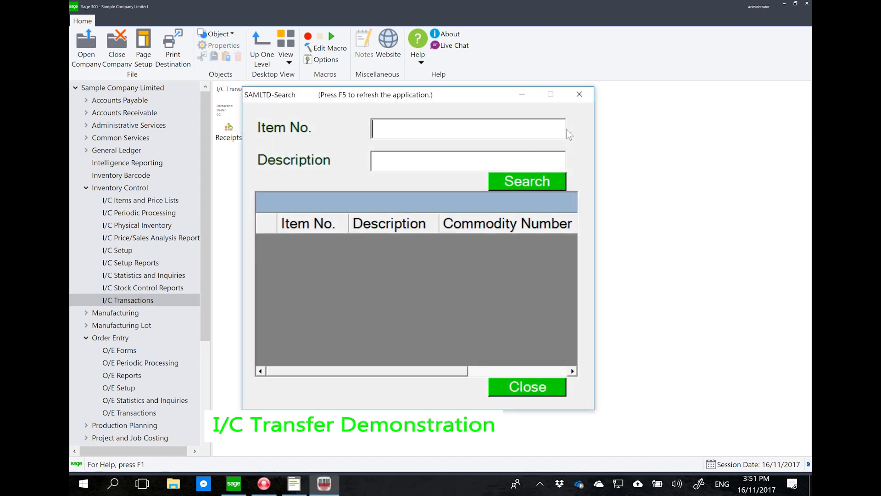
left_click(522, 180)
double_click(430, 270)
type("6")
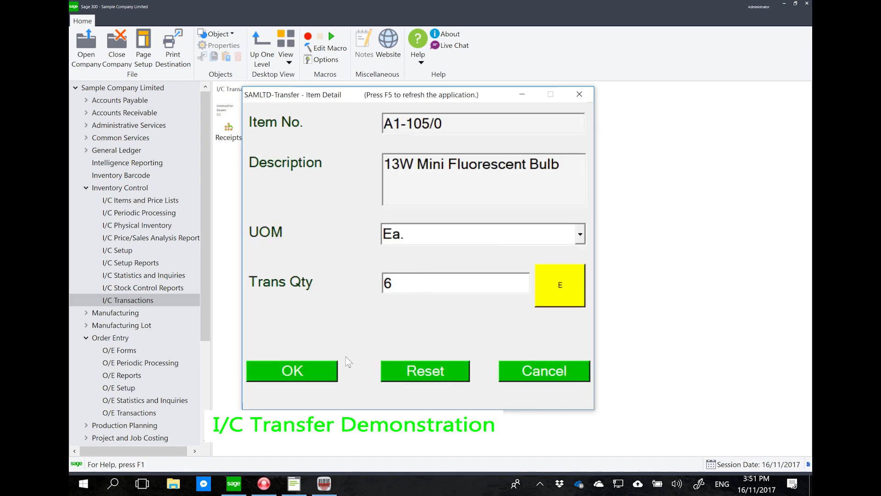
left_click(317, 370)
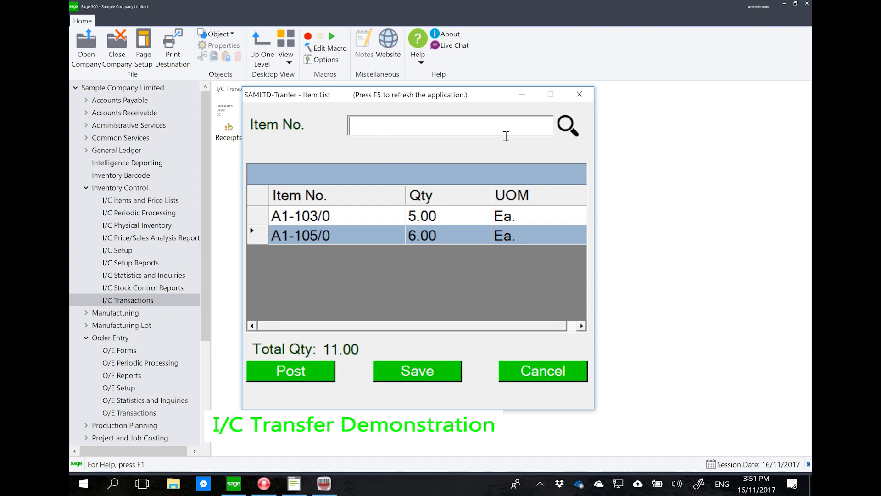
left_click(322, 377)
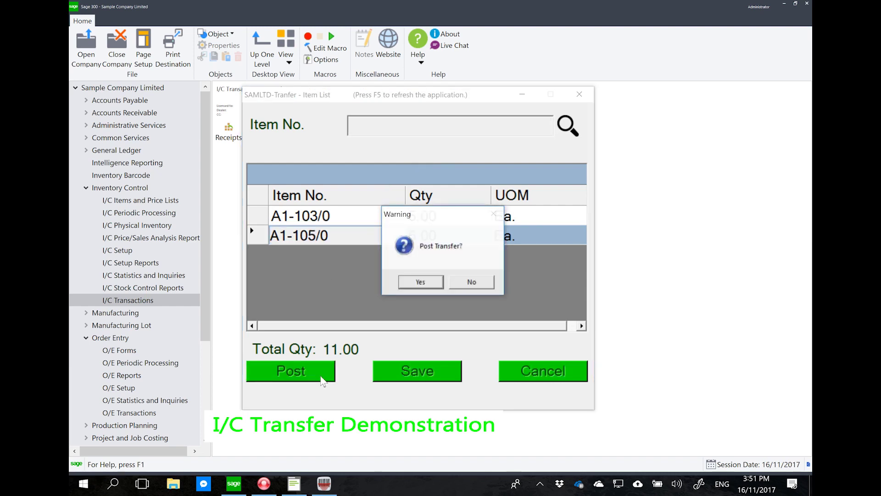
left_click(421, 282)
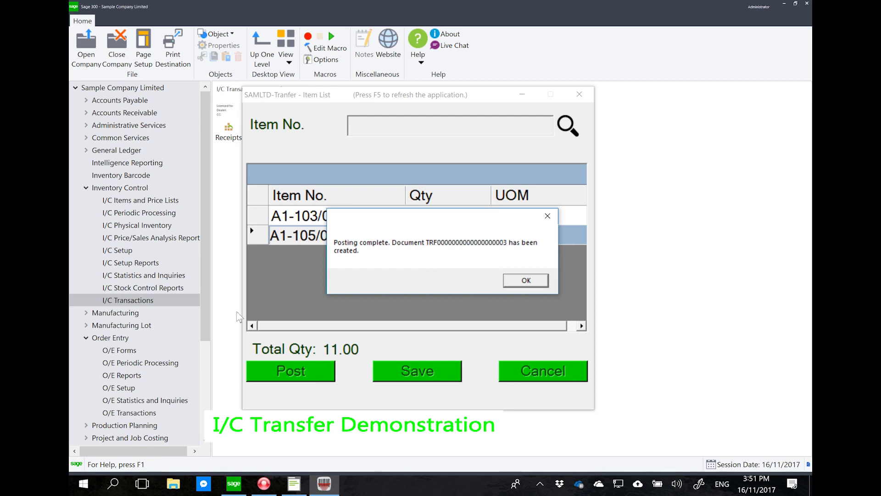
- Switch to Sage 300 and display the last I/C Transfers document to check its locations and requested quantities, then close it
left_click(107, 189)
left_click(229, 134)
double_click(359, 133)
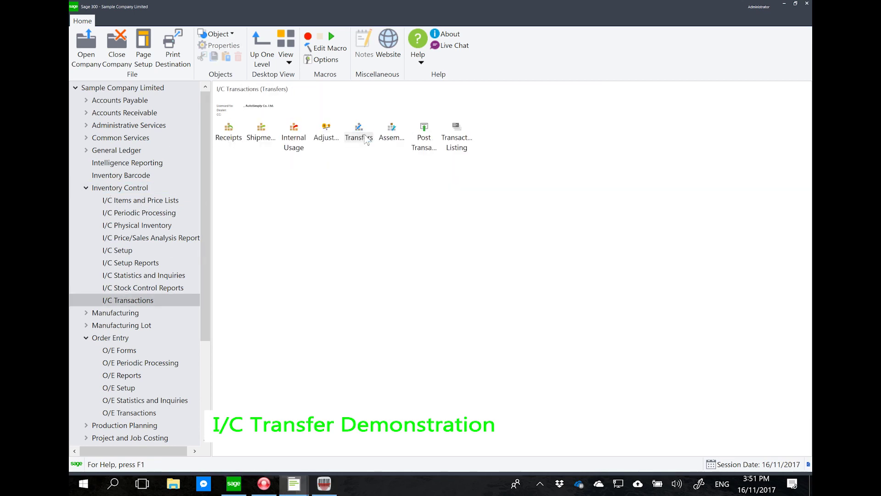
left_click(478, 106)
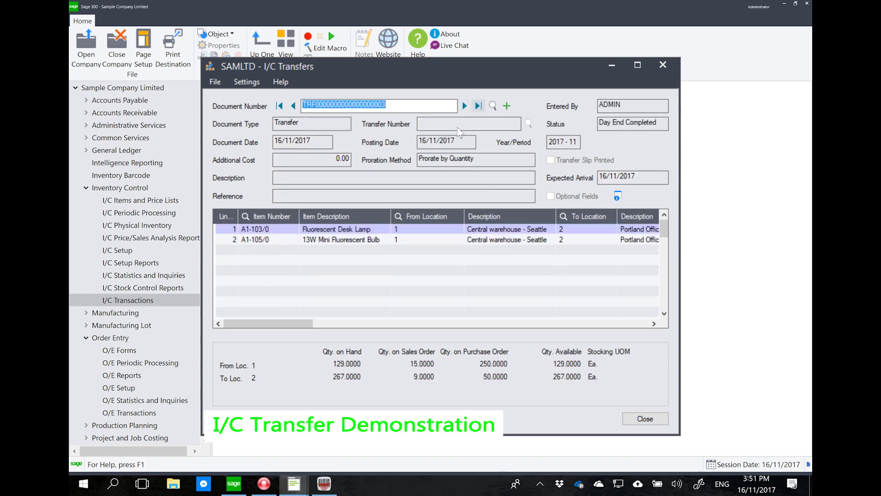
left_click_drag(292, 327, 328, 326)
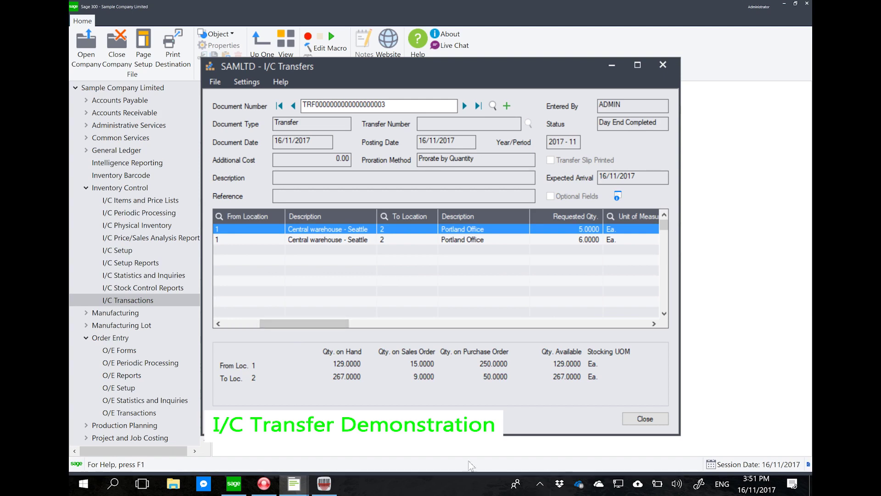
left_click(645, 419)
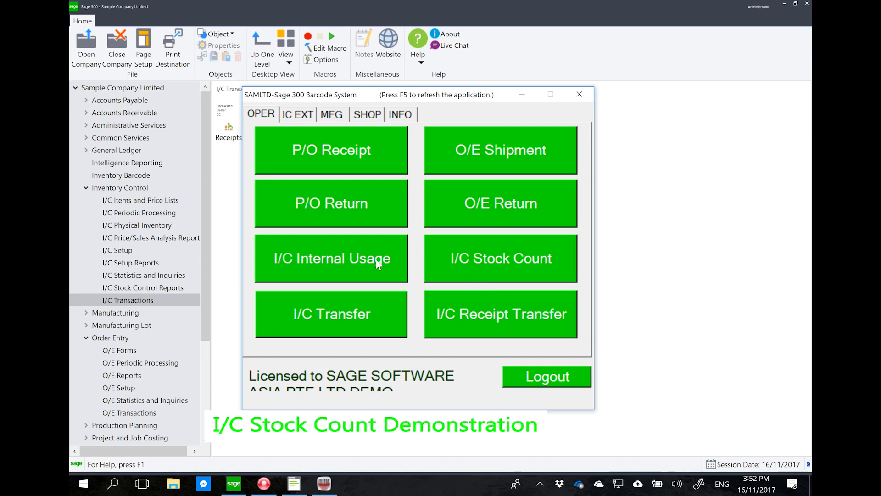
- Open Generate Inventory Worksheet under I/C Physical Inventory and limit it to location 1 and items RM-001 to RM-010
left_click(162, 189)
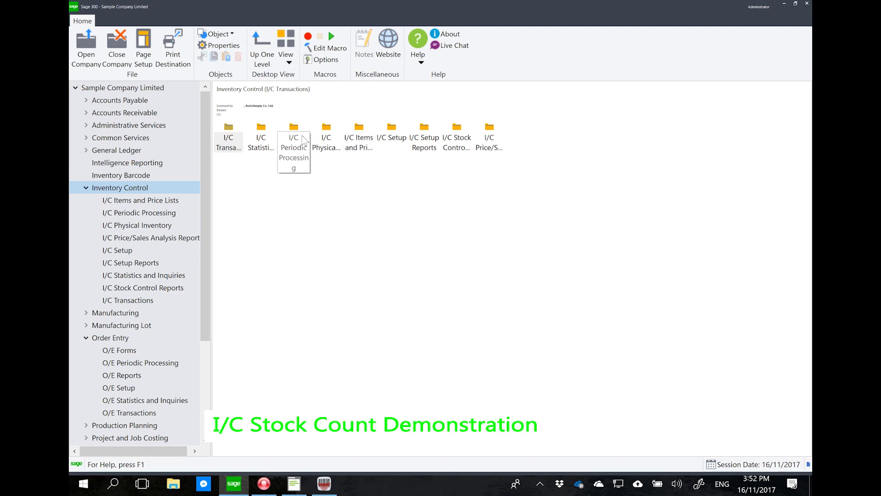
double_click(327, 143)
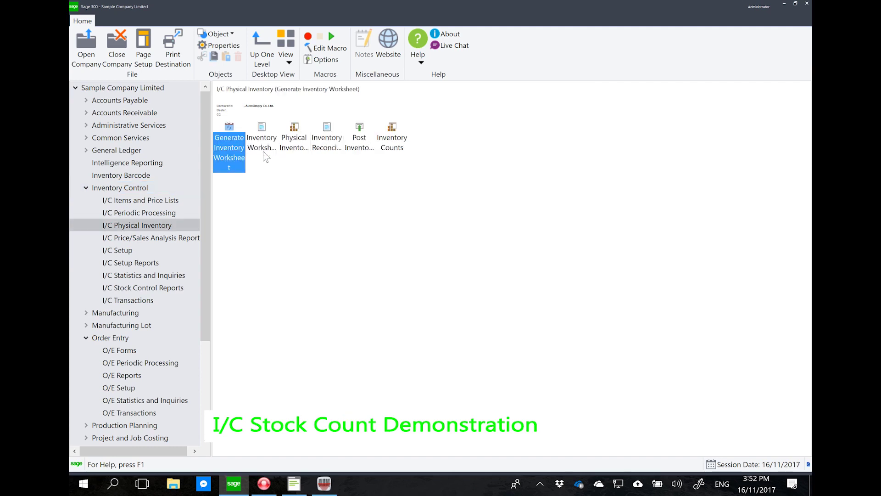
double_click(225, 152)
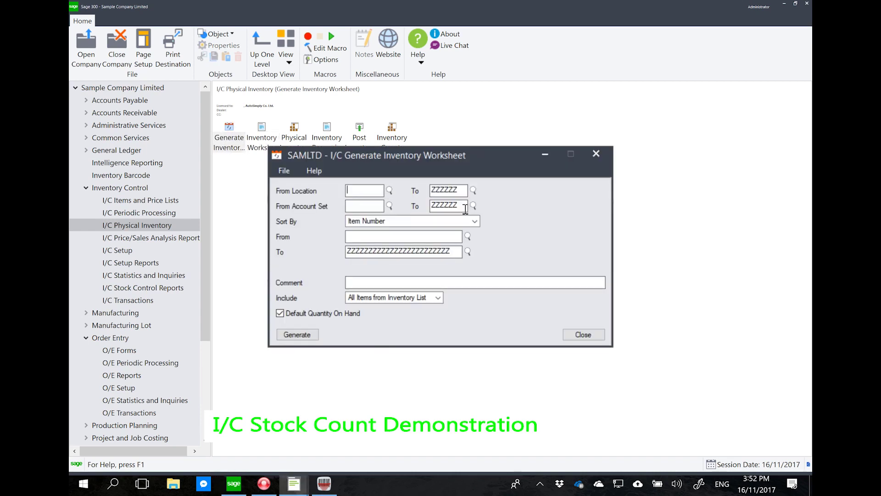
type("1")
key("Tab")
type("1")
key("Tab")
left_click(439, 237)
type("RM-001")
key("Tab")
type("RM010")
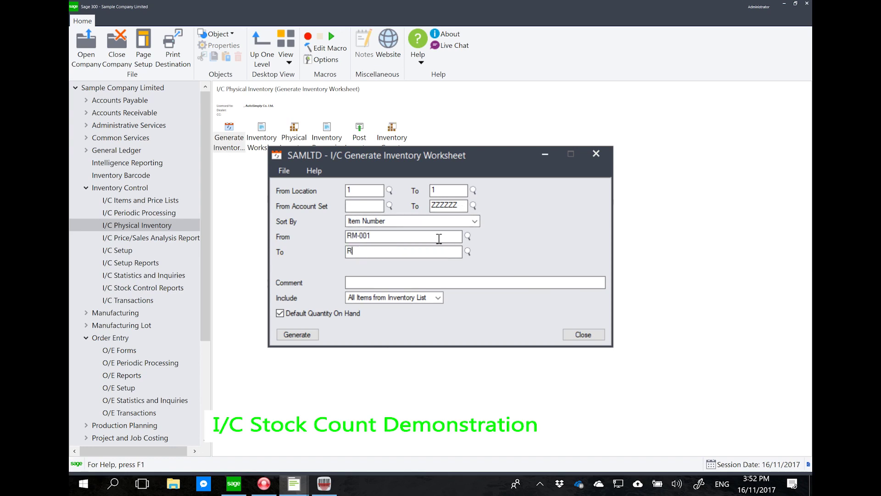
- Turn off Default Quantity On Hand, generate the inventory worksheet, and close the form
left_click(385, 280)
left_click(280, 314)
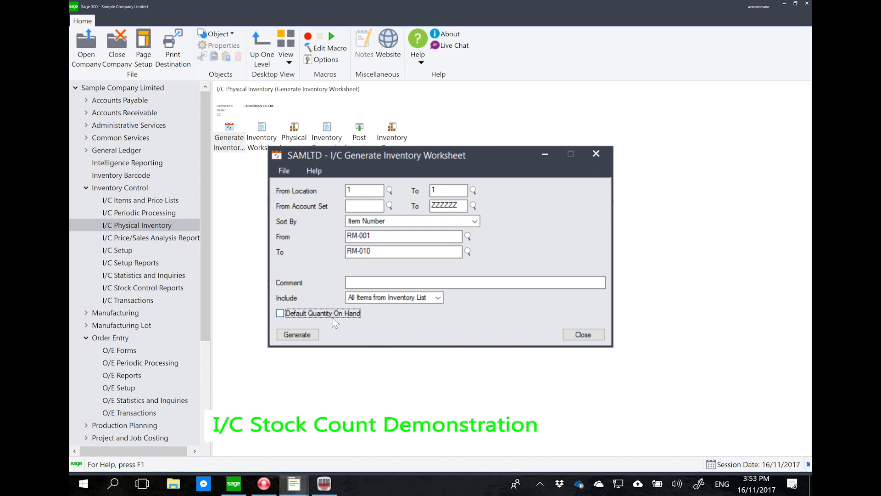
left_click(306, 334)
left_click(420, 283)
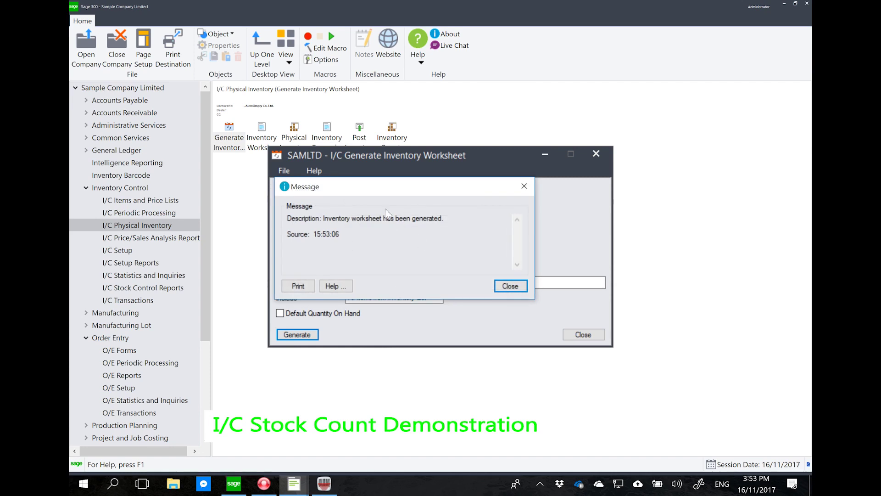
left_click(509, 285)
left_click(580, 337)
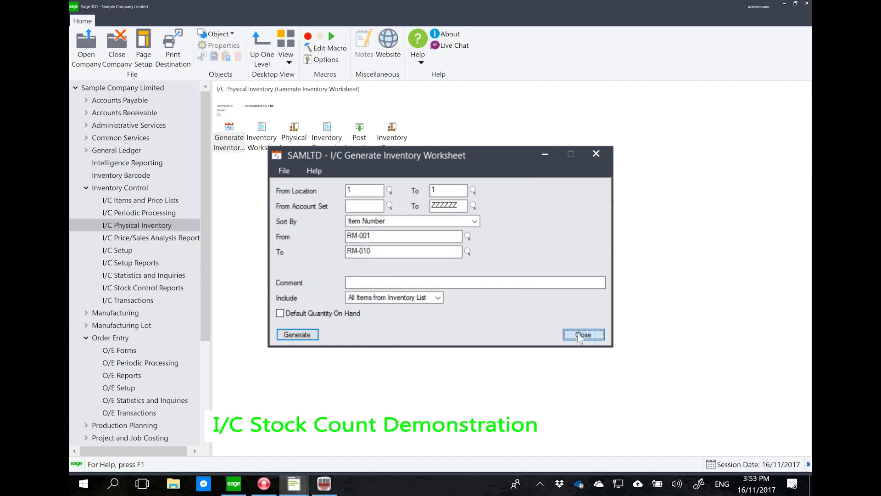
- Display the physical inventory quantities of location 1 to review the generated worksheet items
double_click(293, 139)
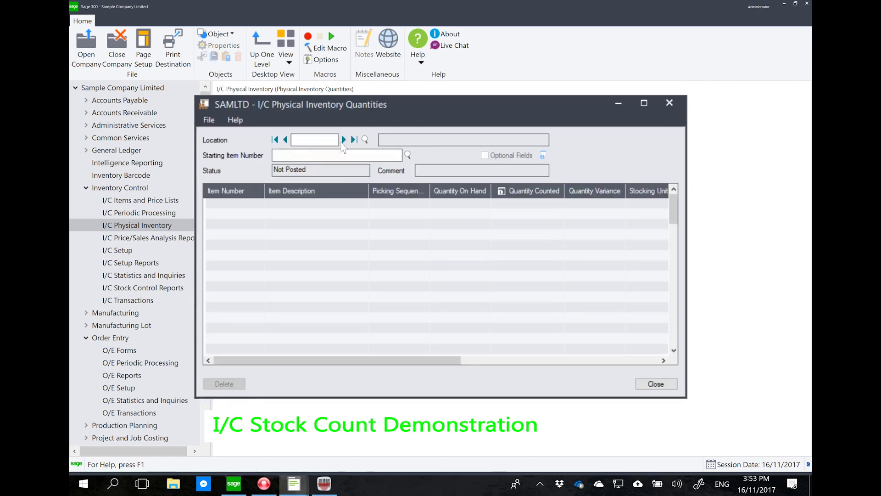
left_click(344, 139)
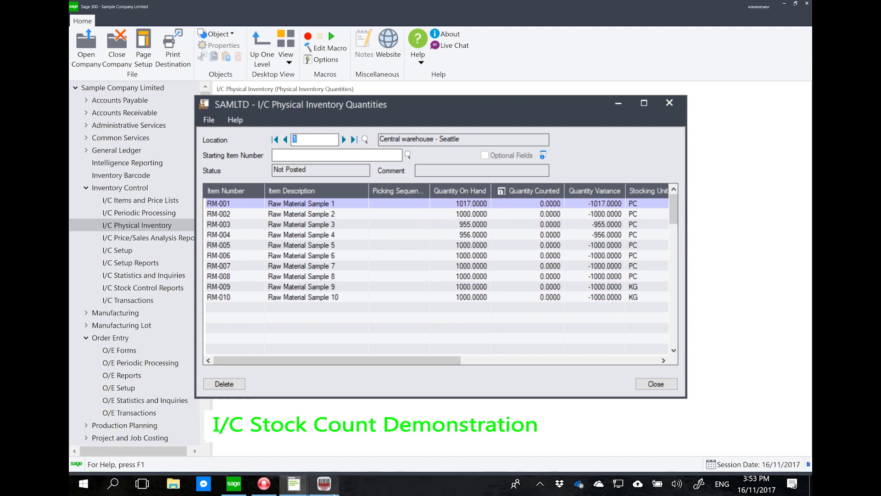
- Switch to the Barcode System and start an I/C stock count for location 1, showing its item list
mouse_move(329, 493)
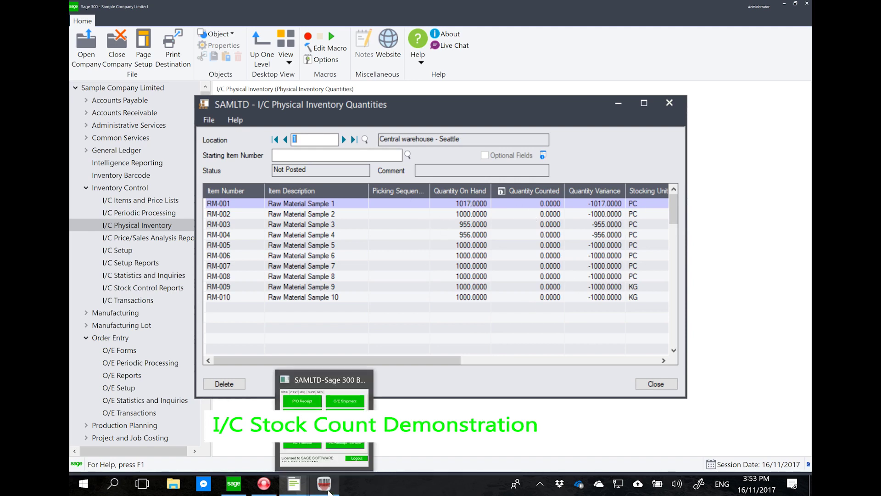
left_click(328, 492)
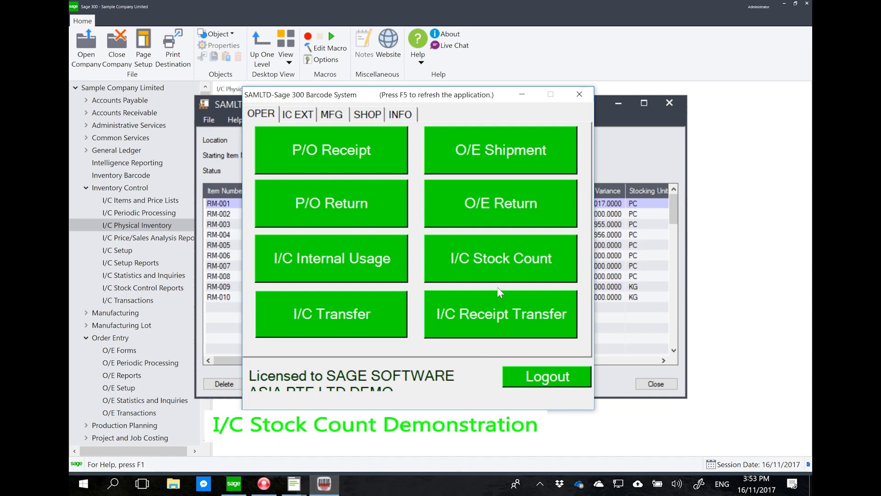
left_click(495, 269)
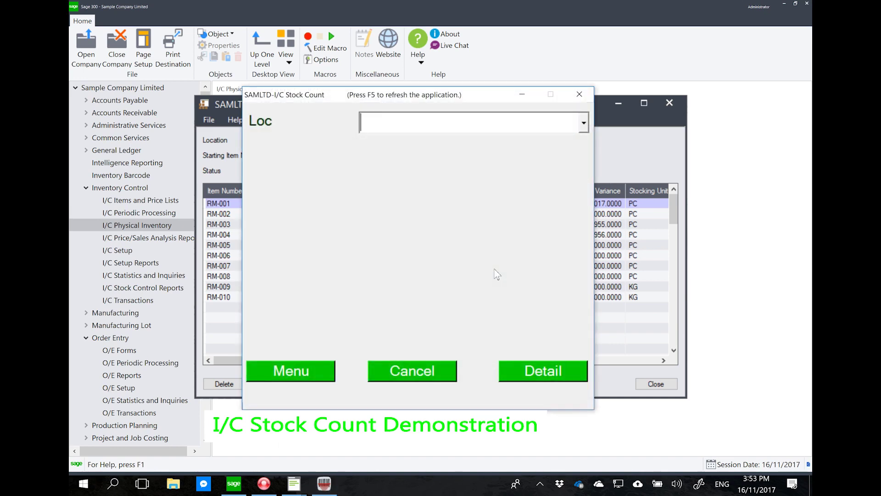
left_click(583, 123)
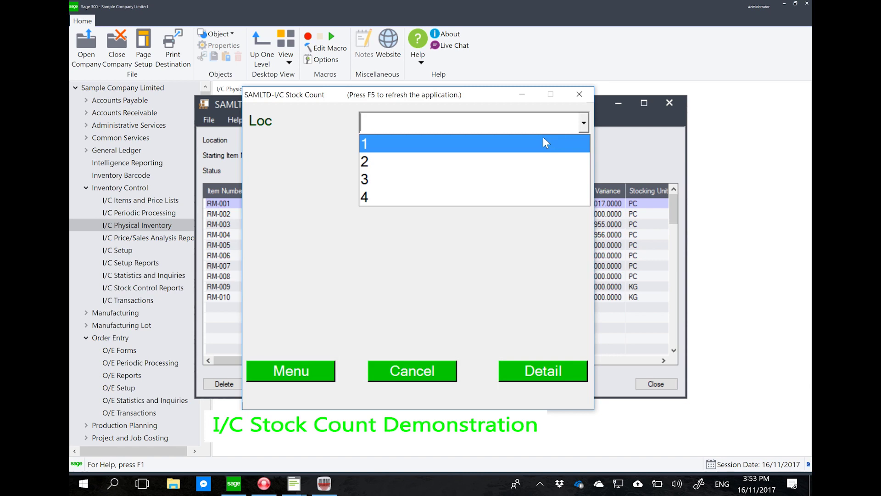
left_click(543, 138)
left_click(530, 374)
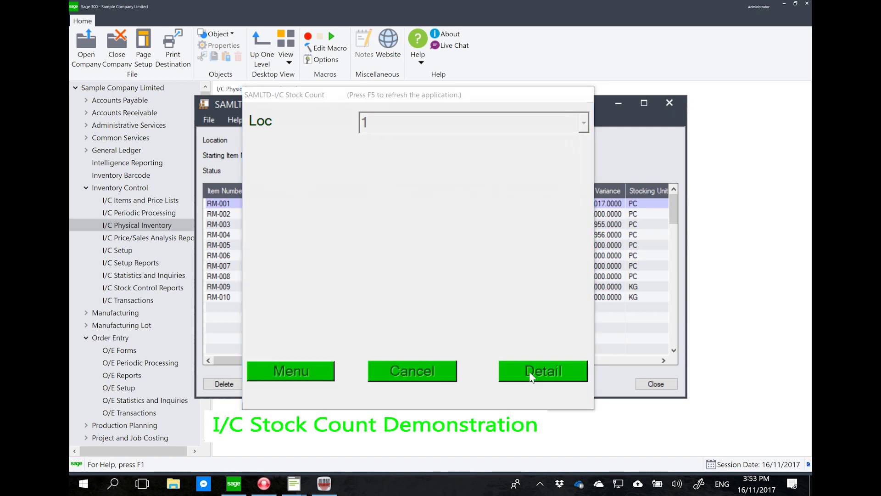
mouse_move(583, 264)
left_mouse_down()
mouse_move(580, 324)
mouse_move(583, 247)
left_mouse_up()
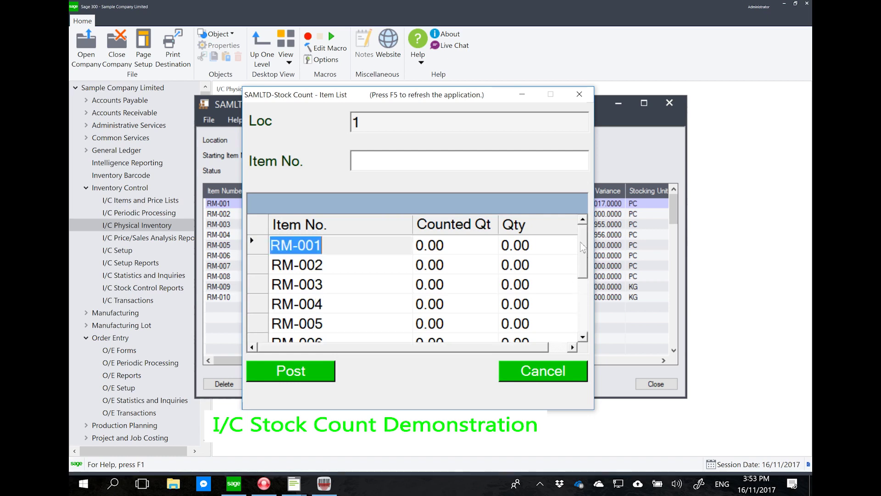
- Enter count quantities of 88 for item RM-001, 99 for RM-003 and 111 for RM-005
left_click(506, 160)
type("rm001")
key("Return")
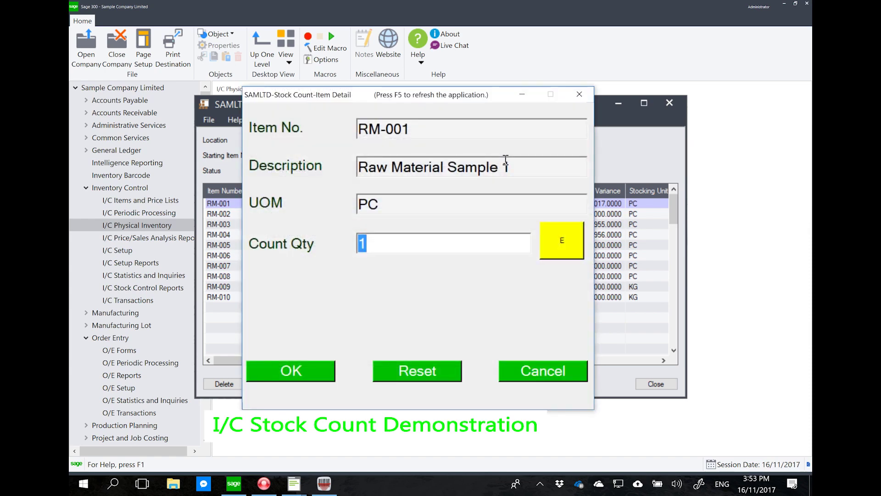
type("88")
key("Return")
type("rm003")
key("Return")
type("99")
key("Return")
type("rm005")
key("Return")
type("111")
key("Return")
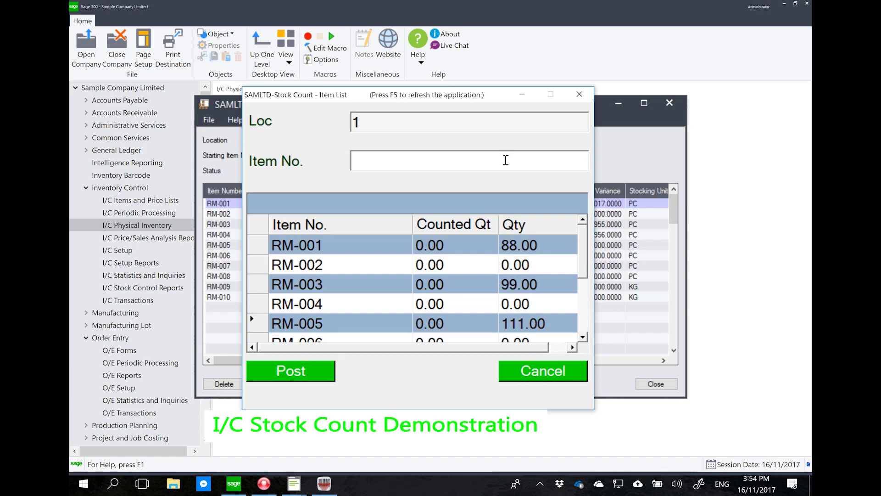
- Post the stock count for location 1 and dismiss the posting message
left_click(320, 382)
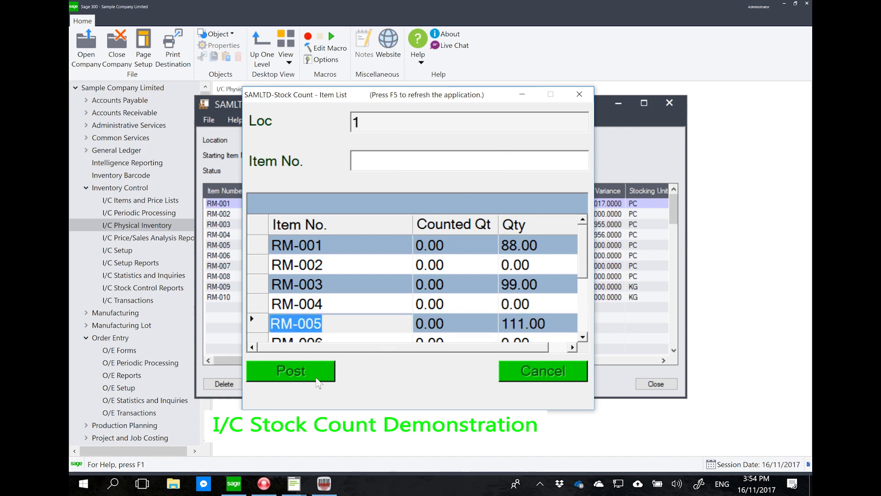
left_click(421, 282)
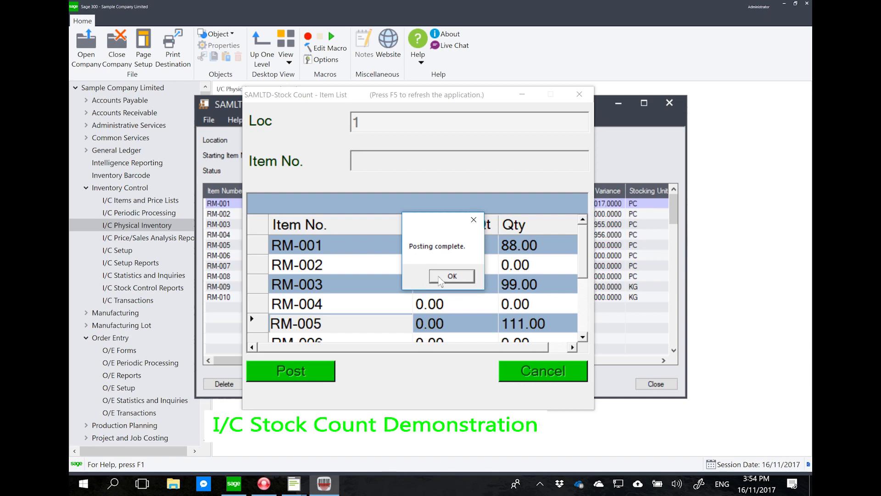
left_click(441, 276)
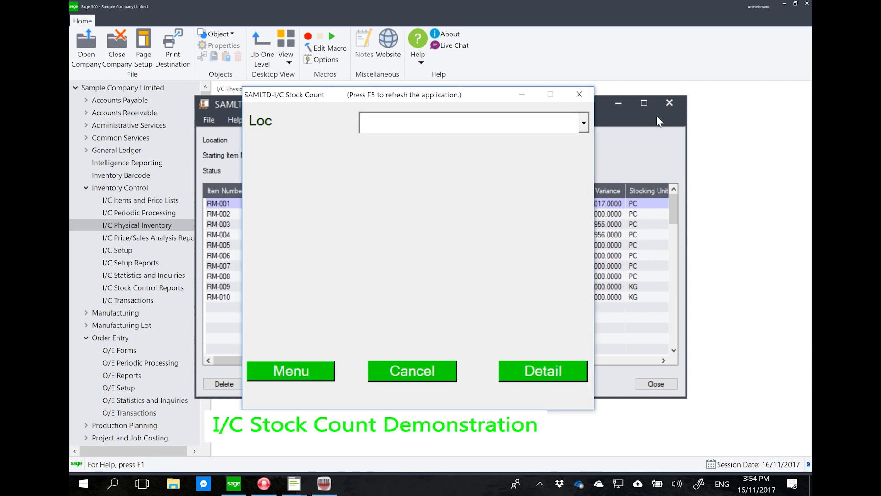
- Switch to Sage 300, reopen the physical inventory quantities for location 1, and check the counted quantities of RM-001, RM-003 and RM-005
left_click(631, 139)
left_click(670, 103)
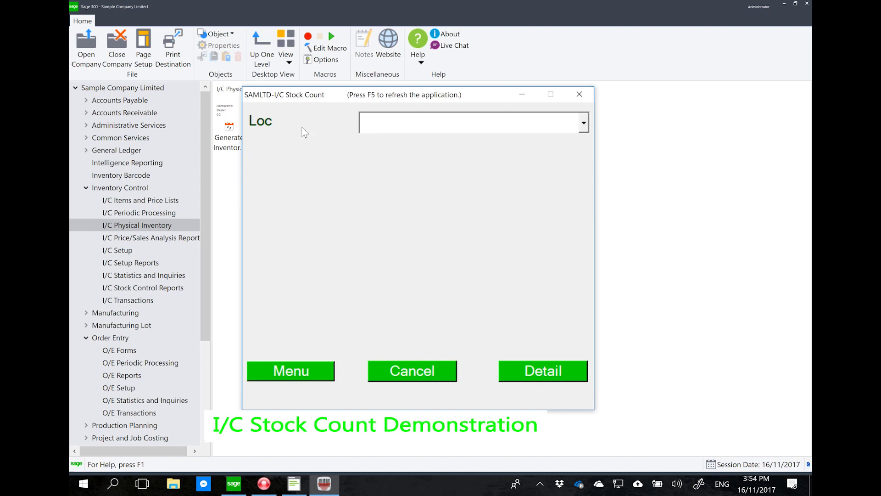
left_click(230, 189)
double_click(291, 151)
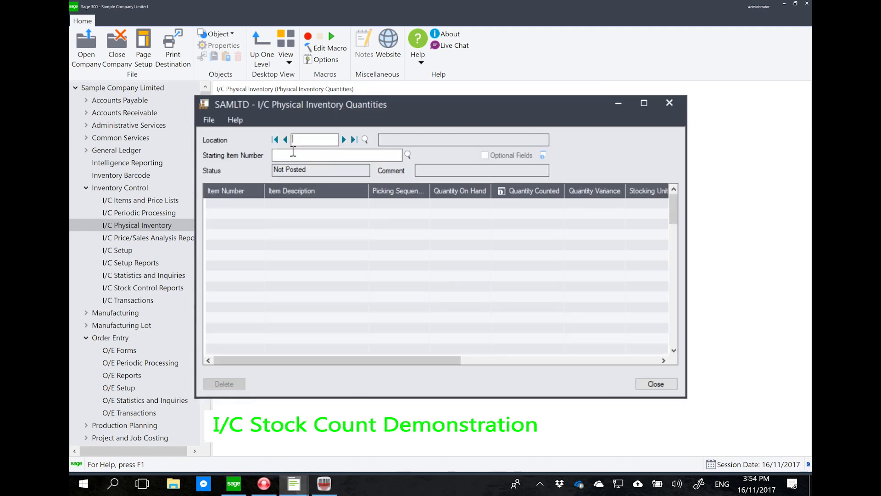
left_click(344, 140)
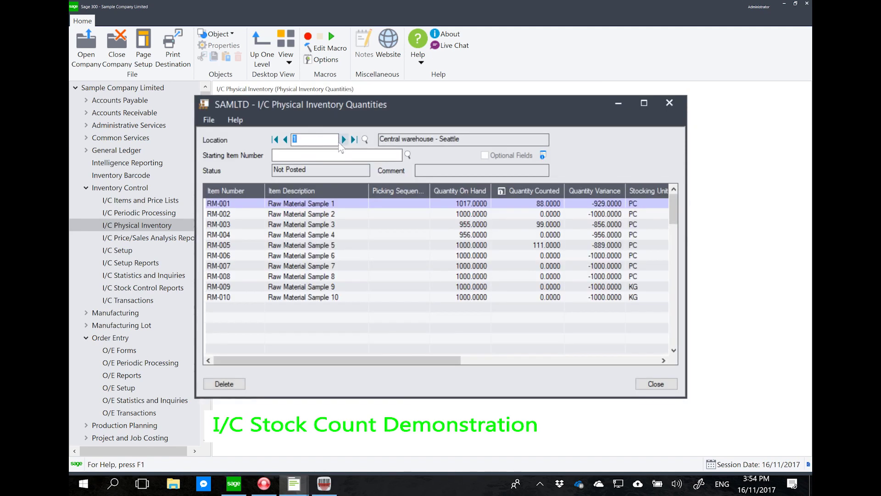
left_click(540, 206)
left_click(538, 225)
left_click(535, 246)
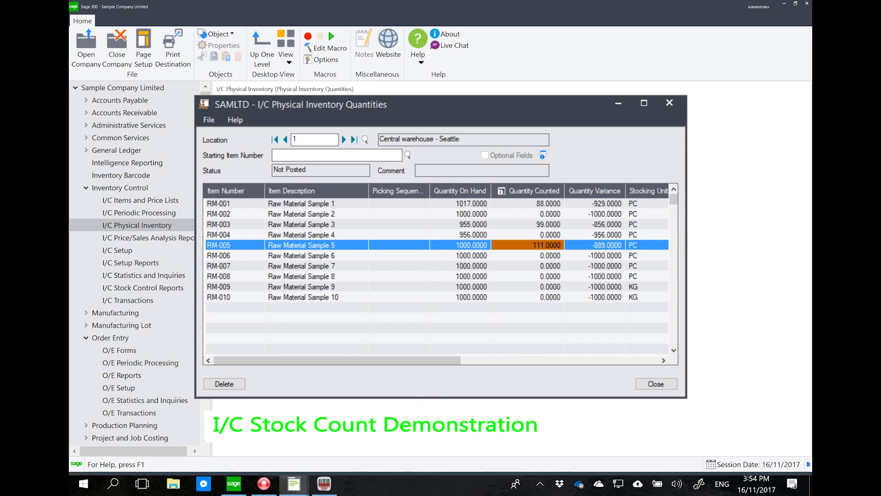
- Switch to the Barcode System, select location 1 for the I/C stock count and open its item list again
left_click(330, 482)
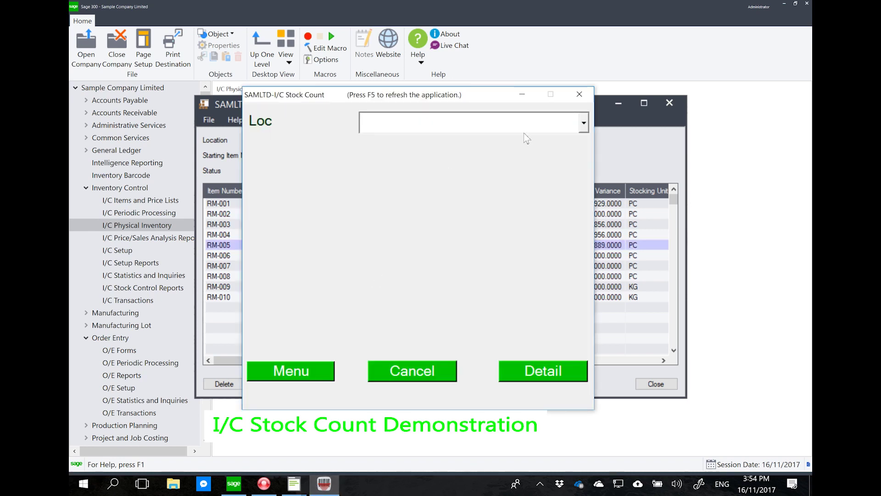
left_click(583, 123)
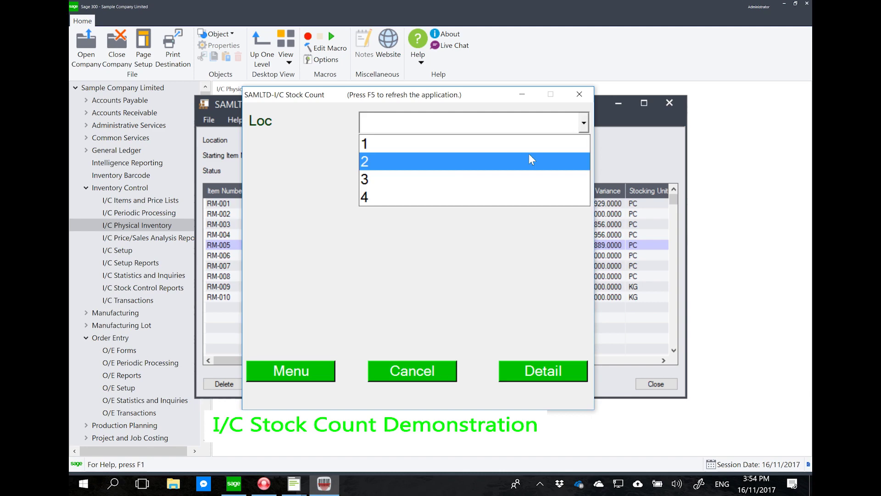
left_click(530, 159)
left_click(577, 126)
left_click(549, 142)
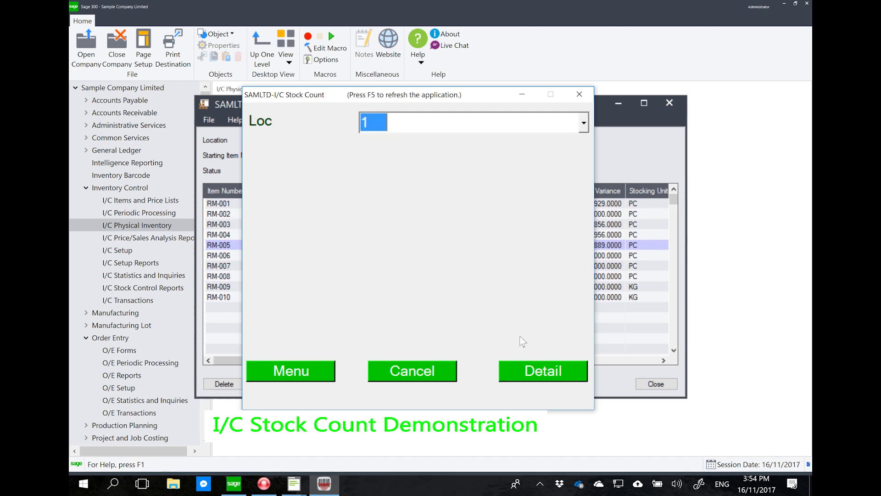
left_click(516, 376)
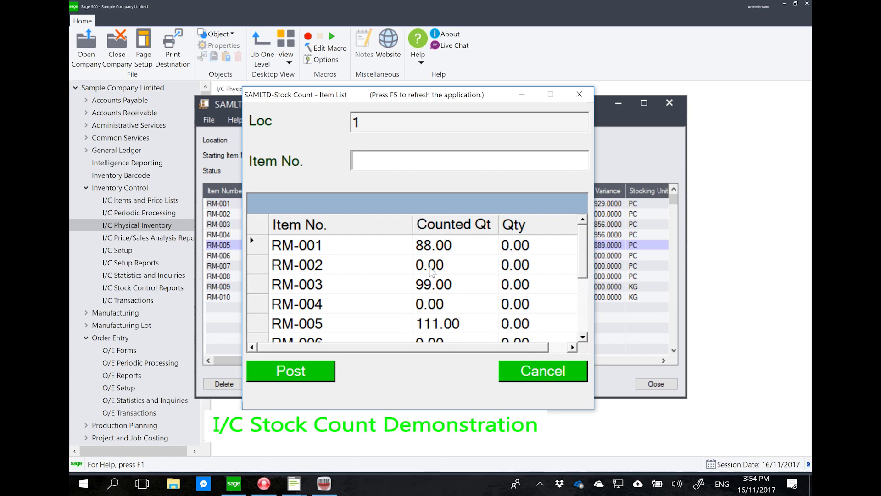
- Enter count quantities of 77 for item RM-001 and 66 for item RM-002
type("rm001")
key("Return")
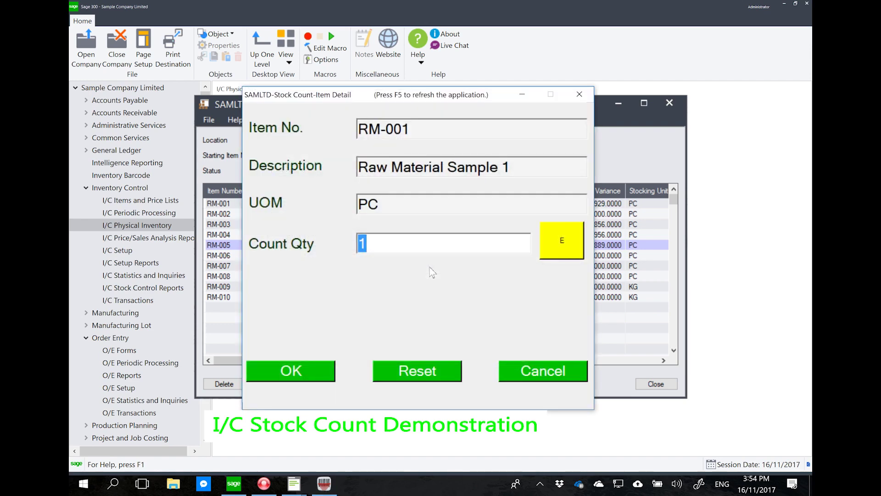
type("77")
key("Return")
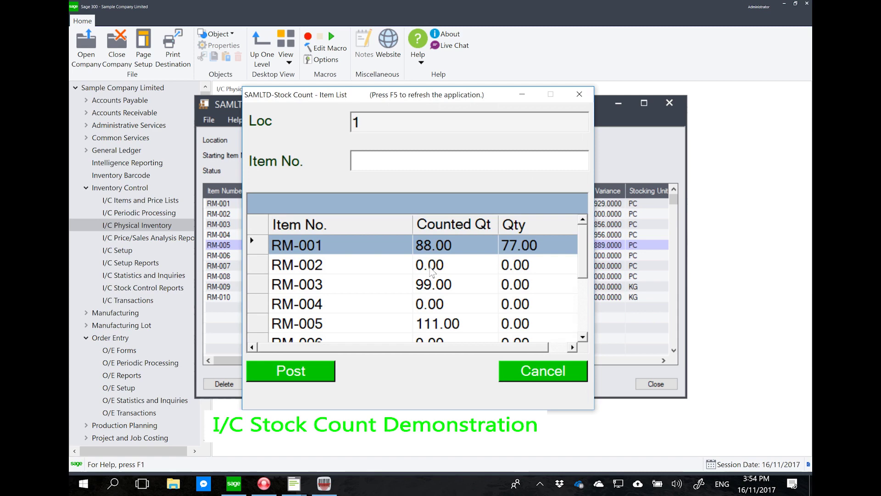
type("rm002")
key("Return")
type("66")
key("Return")
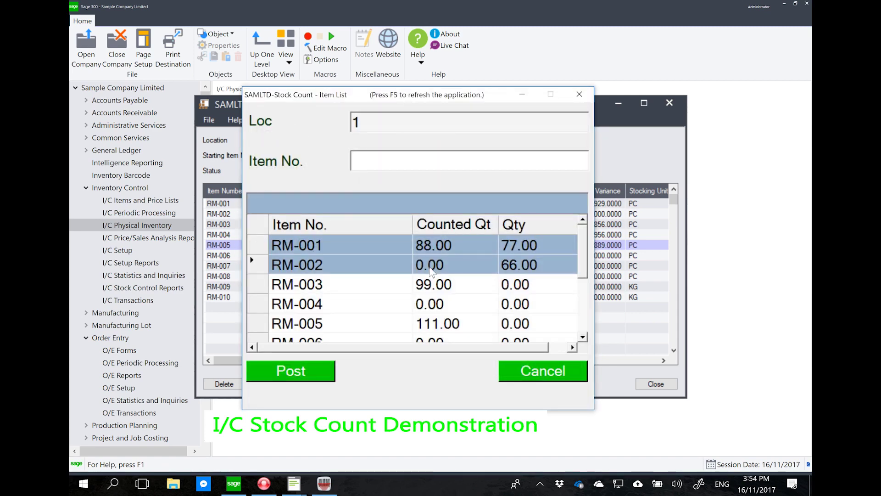
- Post the location 1 stock count, adding the new quantities to the previously counted ones, and dismiss the posting message
left_click(320, 380)
left_click(421, 281)
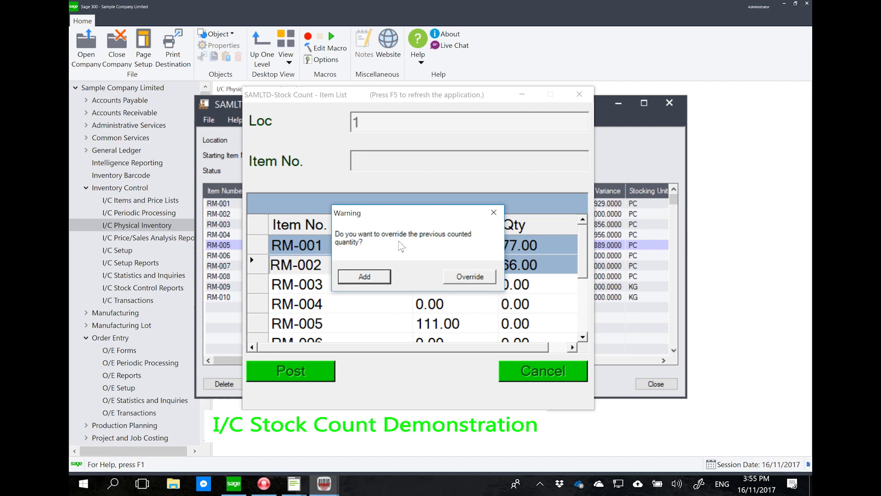
left_click(356, 280)
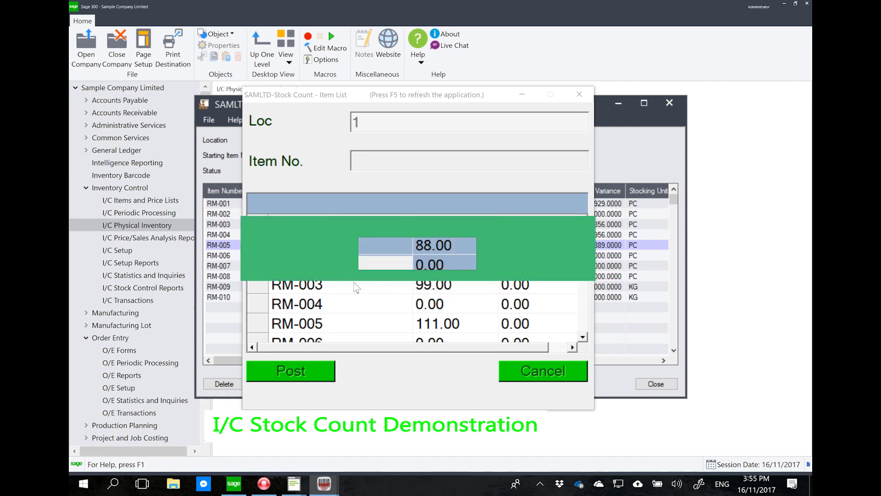
left_click(447, 278)
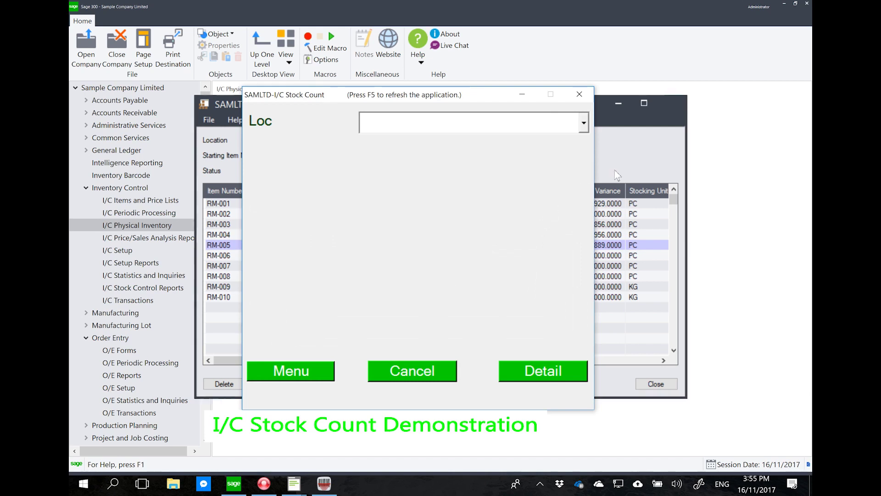
- Switch to Sage 300, reopen the physical inventory quantities for location 1, and check the counted quantities of RM-001 and RM-002
left_click(615, 169)
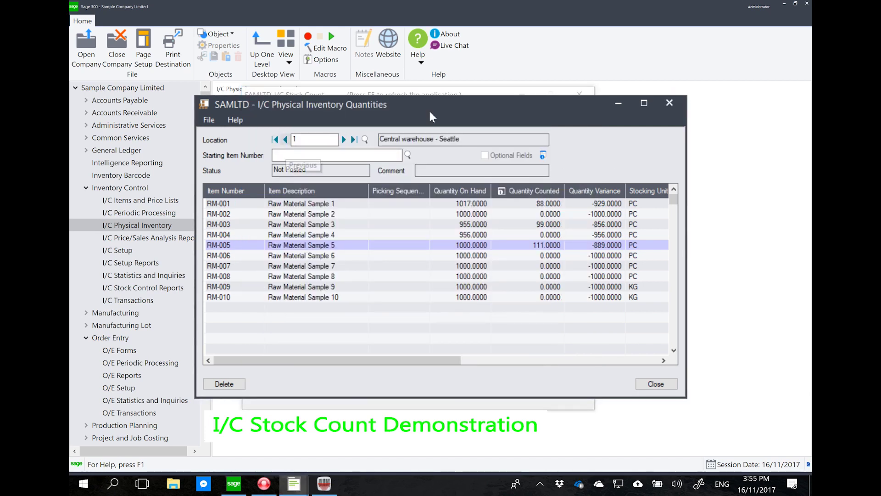
left_click(669, 103)
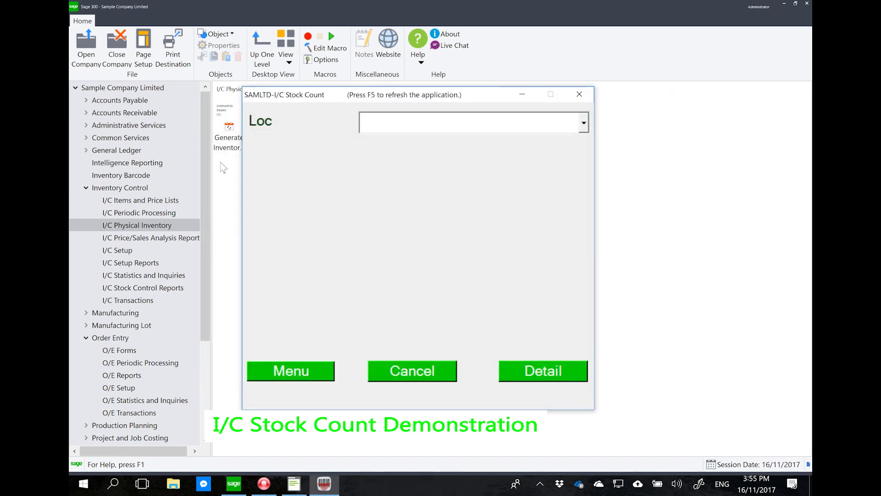
left_click(579, 93)
double_click(294, 143)
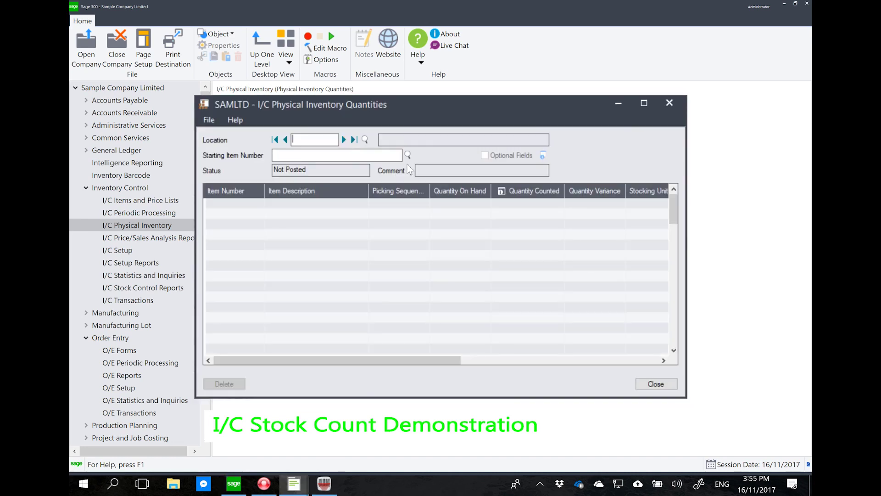
left_click(343, 140)
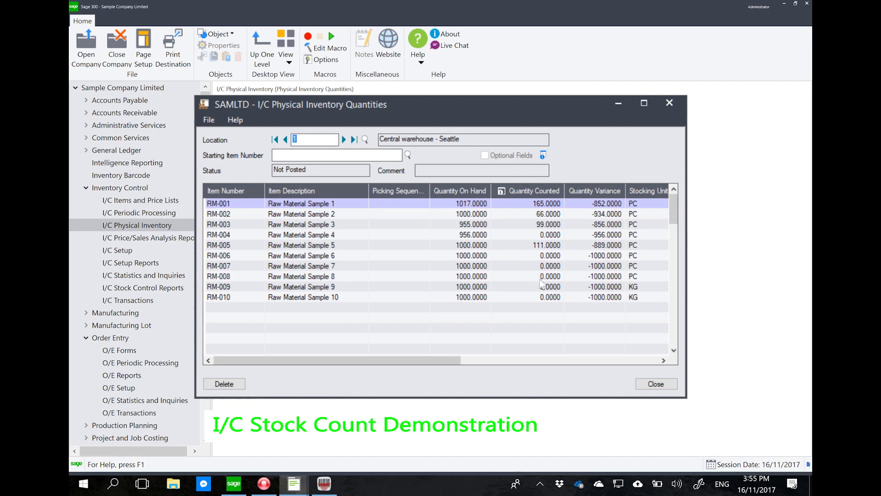
- Switch to the Barcode System and return from the I/C stock count to the main transaction menu
left_click(324, 483)
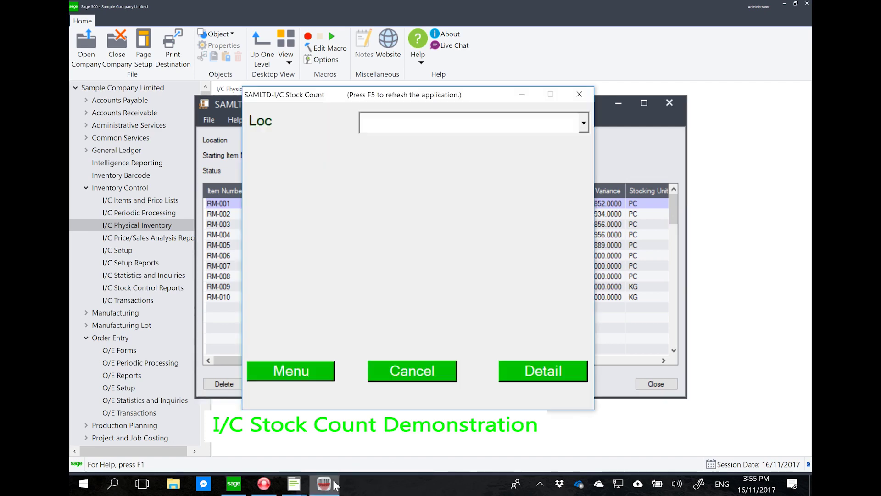
left_click(318, 373)
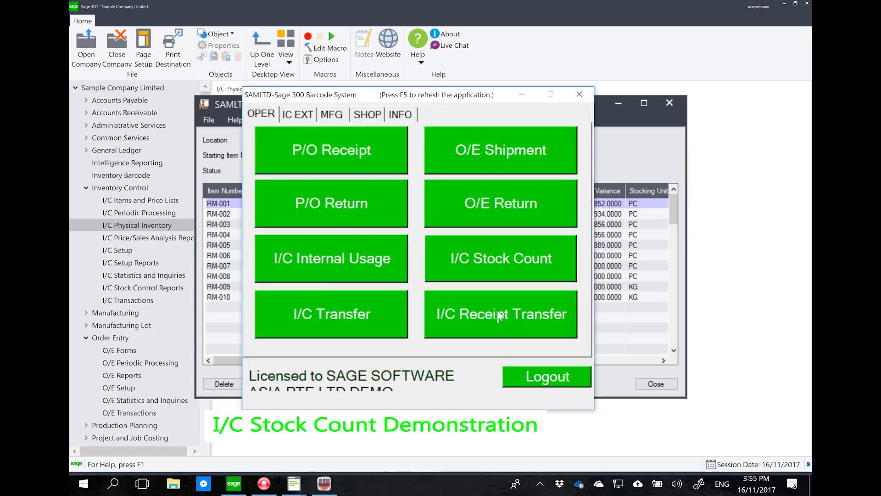